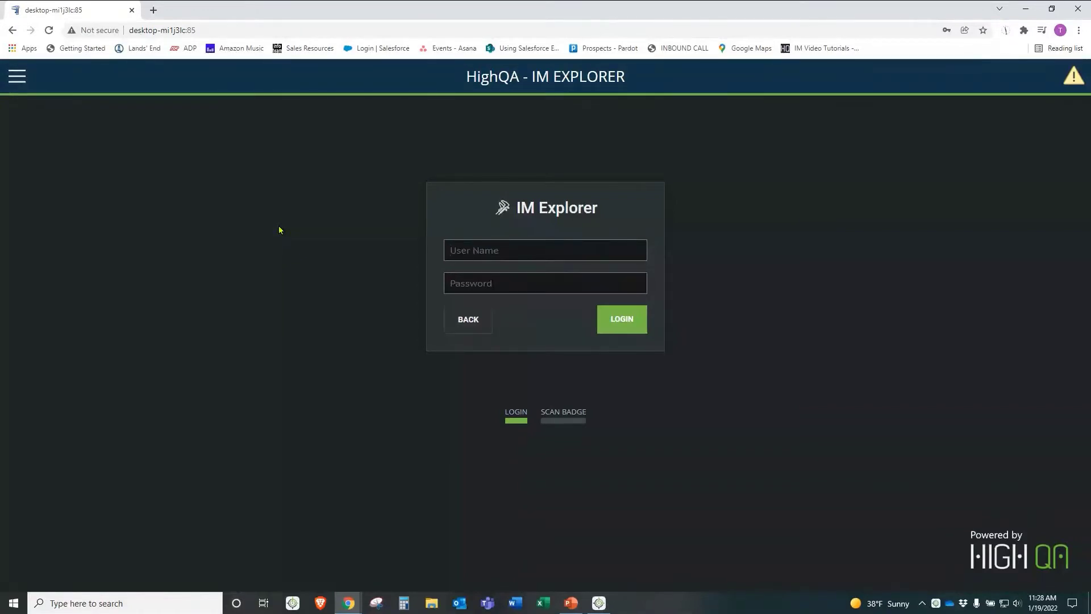
# Step: Log in to HighQA IM Explorer with the inspector's user name and password
pyautogui.write('joe')
pyautogui.press('Tab')
pyautogui.write('*********')
pyautogui.press('Return')
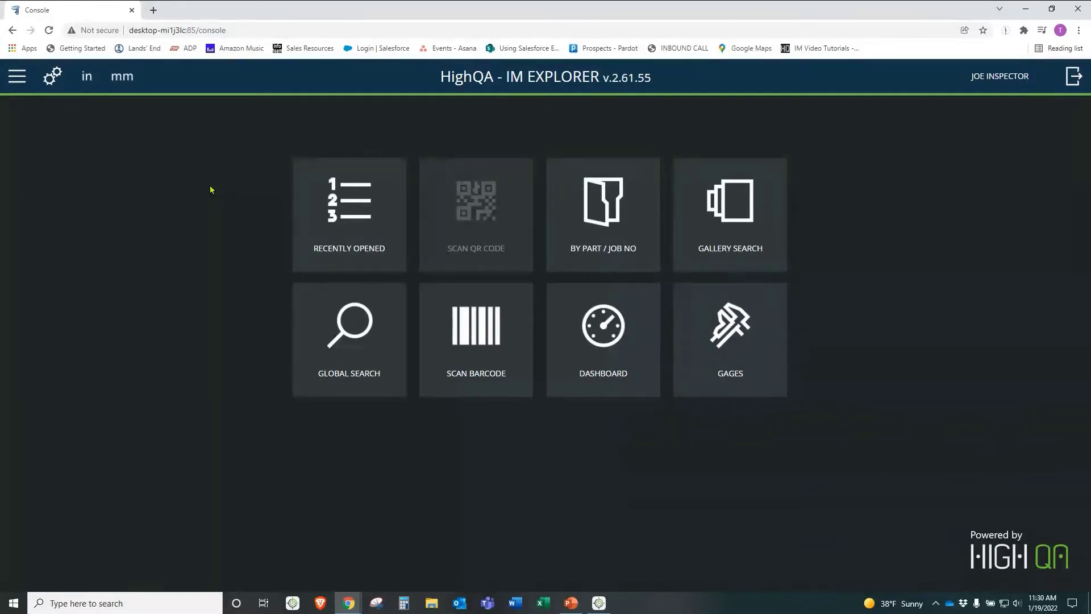
# Step: In gage management, filter the category to Blade Micrometer and start checking out gage I-098
pyautogui.click(730, 341)
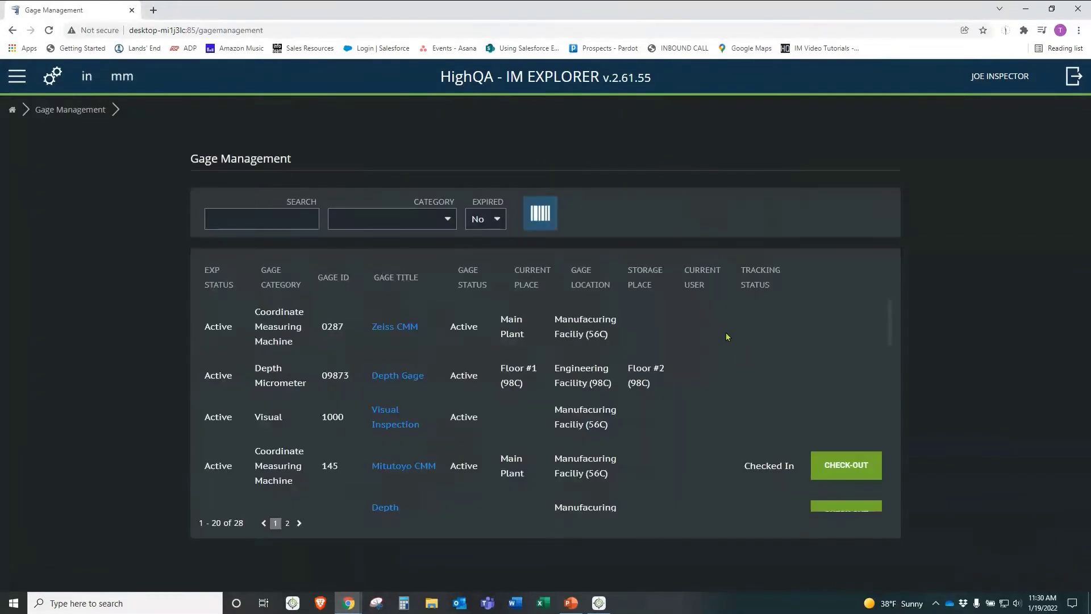
pyautogui.scroll(-7, 591, 347)
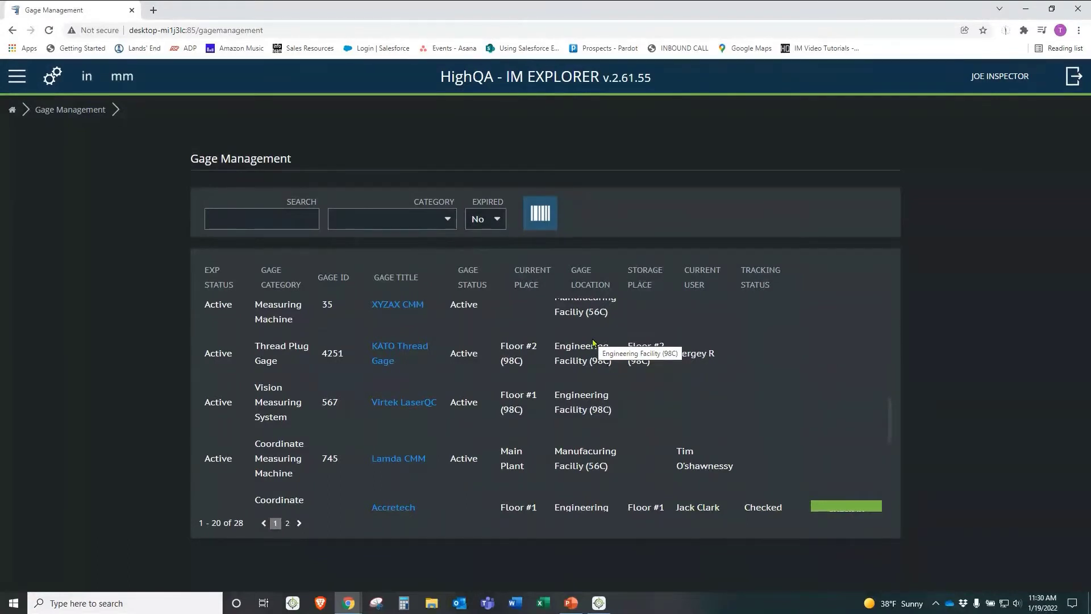
pyautogui.click(447, 220)
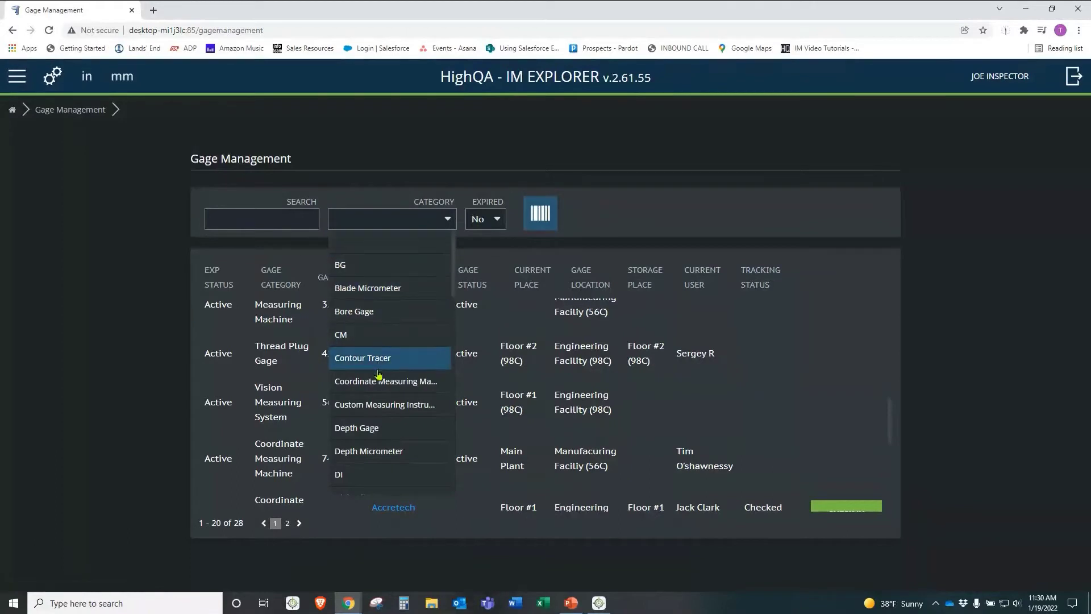
pyautogui.click(391, 293)
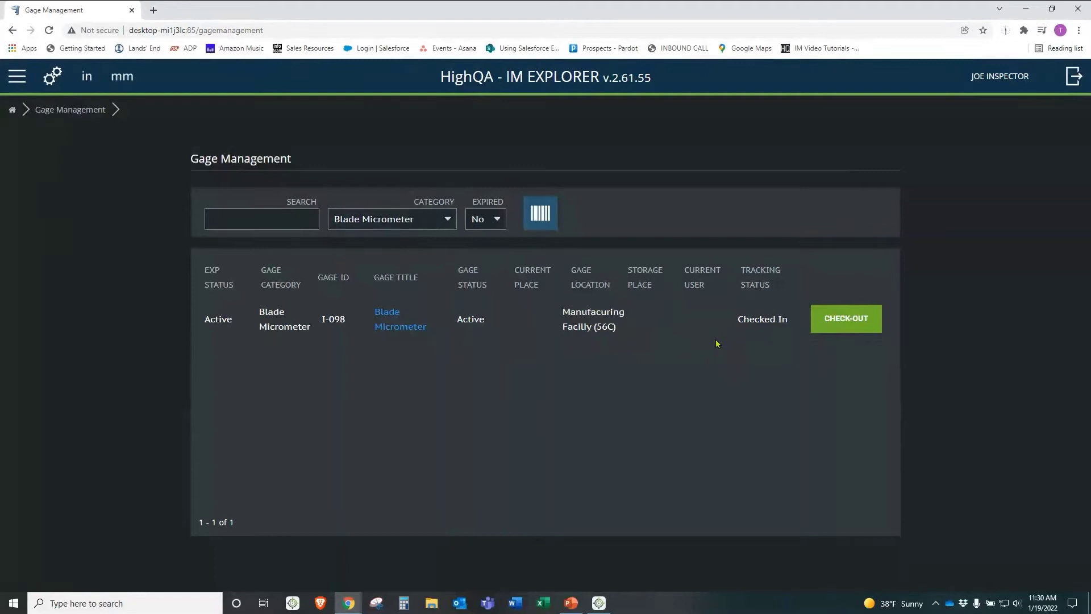
pyautogui.click(848, 323)
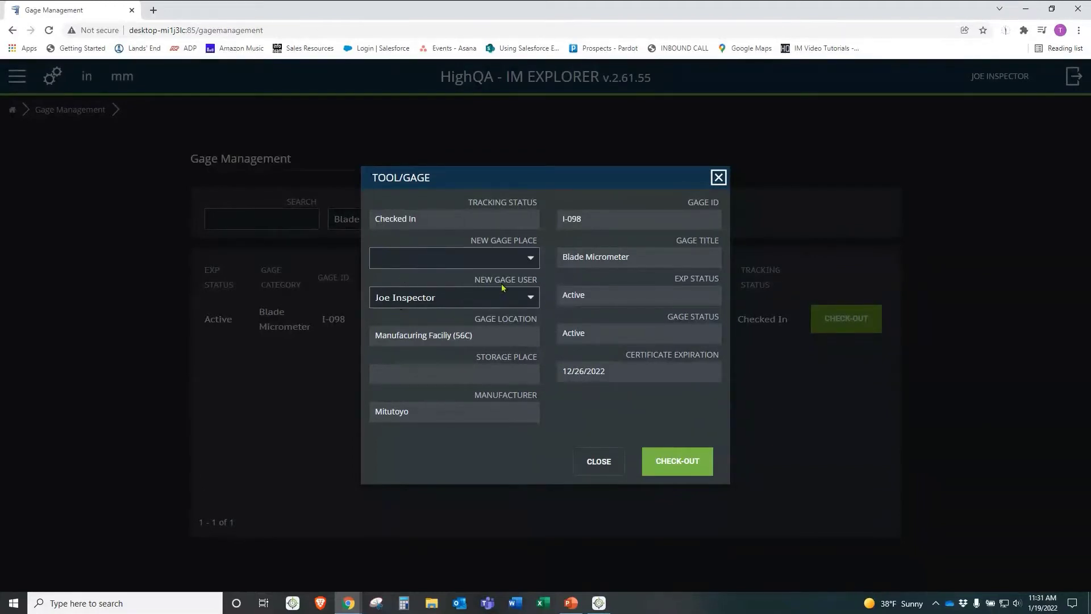
# Step: Check out Blade Micrometer I-098 to Main Plant, then check it back into its storage place
pyautogui.click(533, 261)
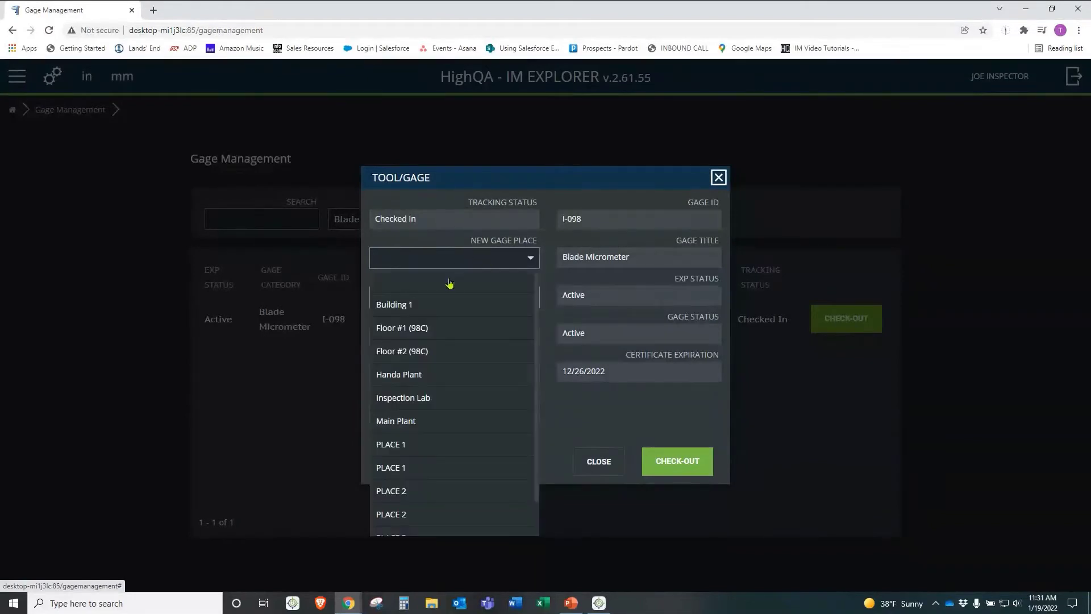
pyautogui.click(410, 421)
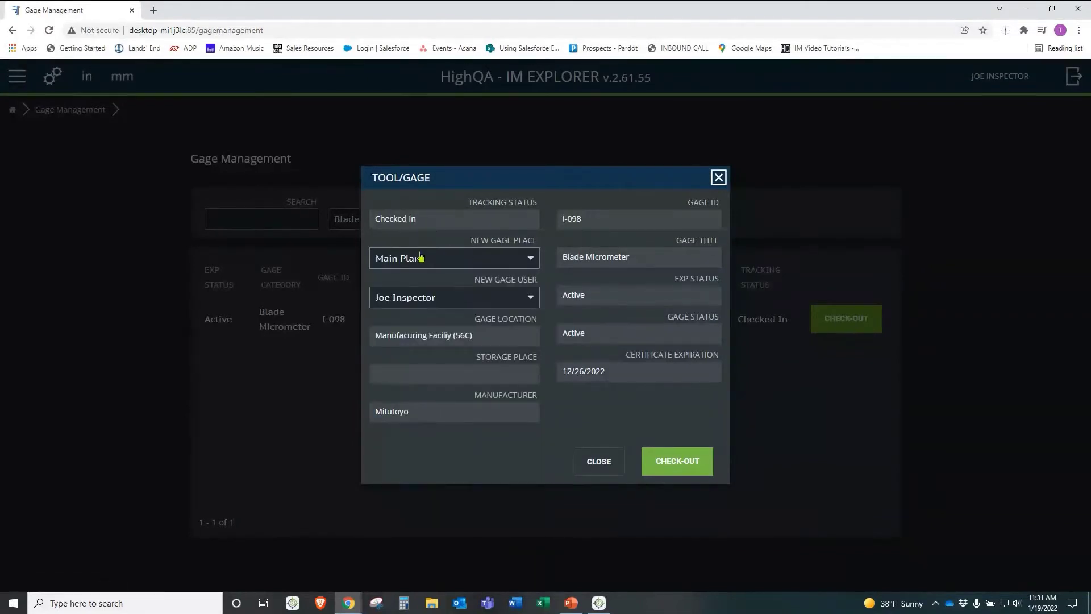
pyautogui.click(683, 467)
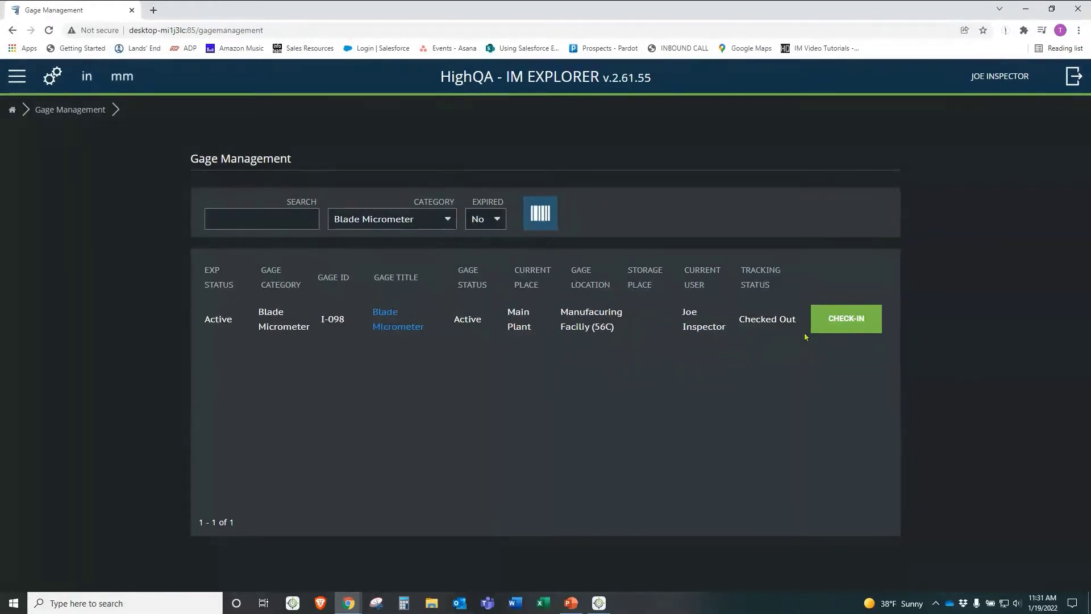
pyautogui.click(844, 320)
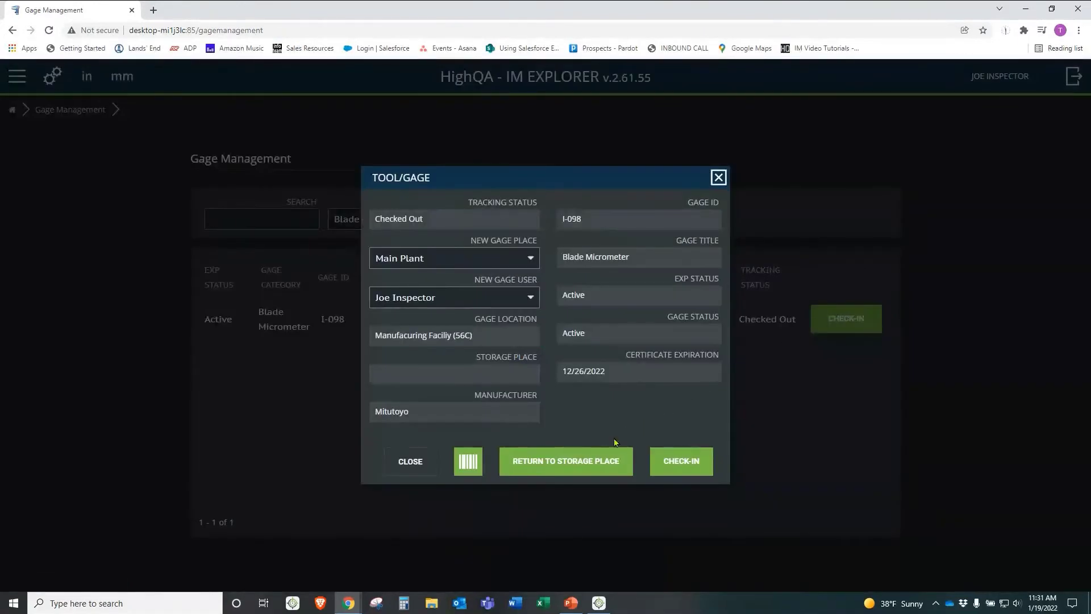
pyautogui.click(591, 459)
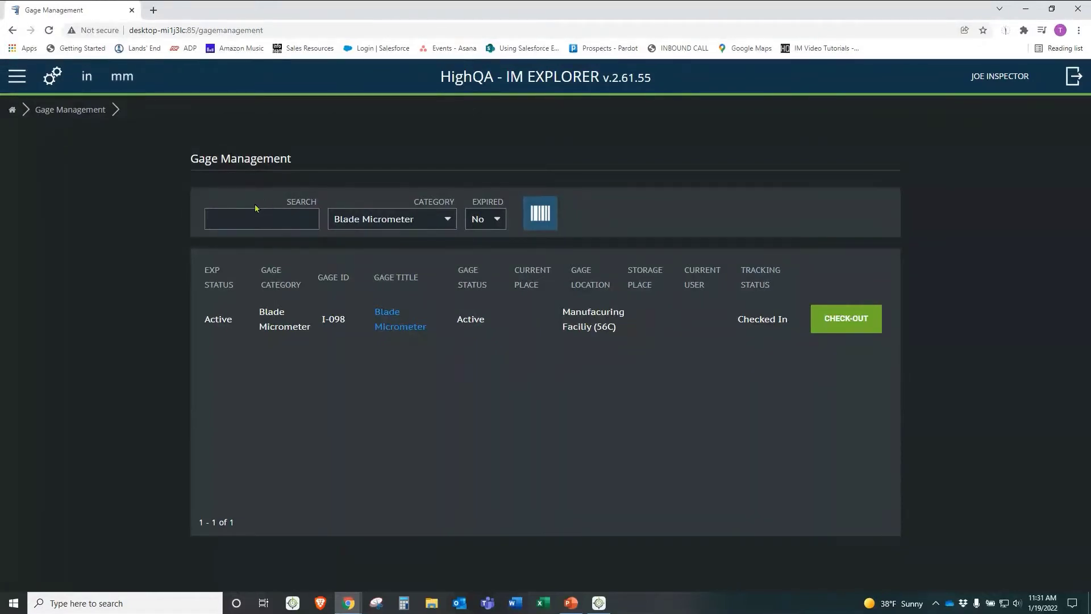
# Step: Return to the Home console from the navigation menu
pyautogui.click(17, 79)
pyautogui.click(19, 109)
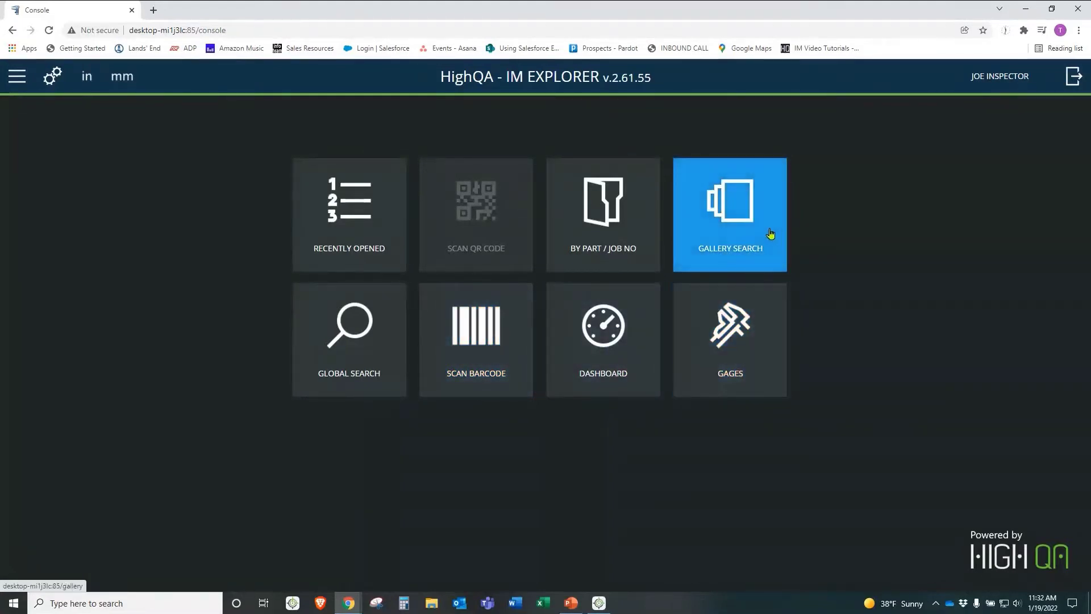
# Step: Browse the parts gallery, filter it to job PR-63 and open part Sample 2 PDF rev A
pyautogui.click(729, 226)
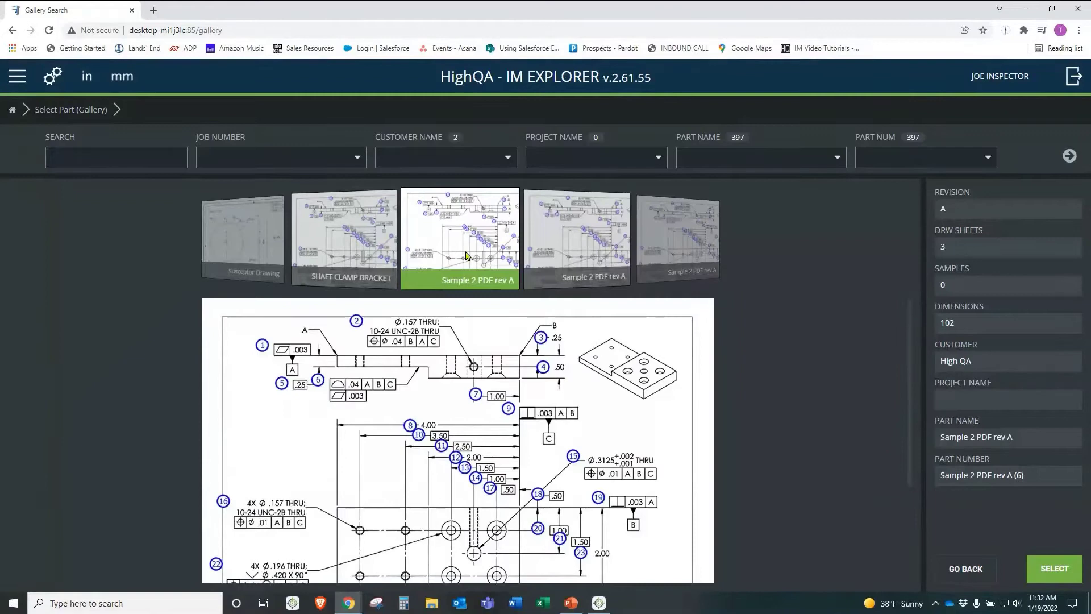
pyautogui.moveTo(466, 256)
pyautogui.mouseDown()
pyautogui.moveTo(528, 259)
pyautogui.moveTo(569, 243)
pyautogui.mouseUp()
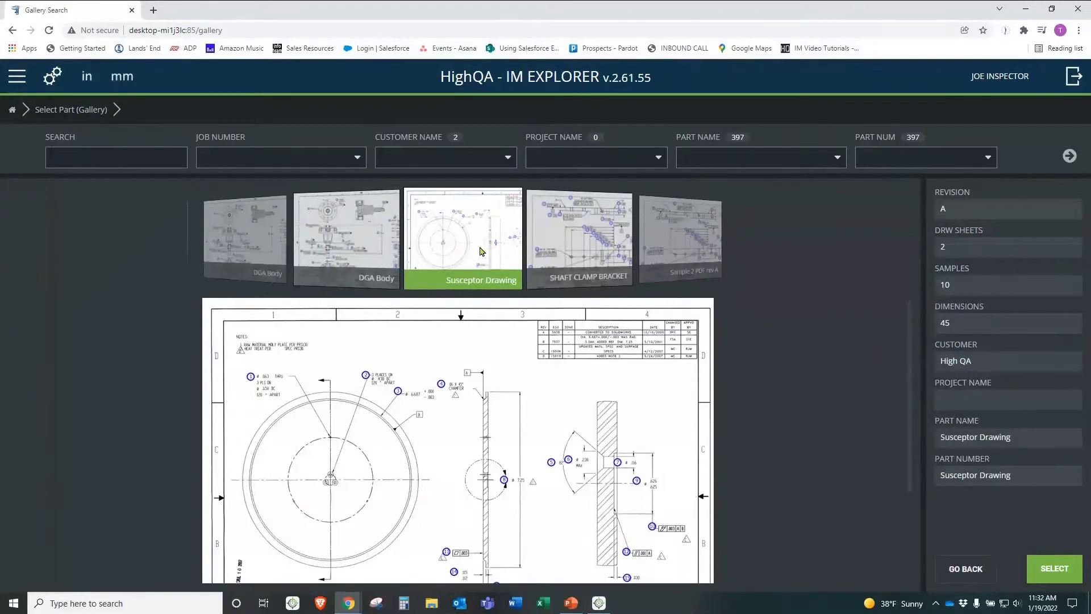
pyautogui.moveTo(481, 250); pyautogui.dragTo(594, 229)
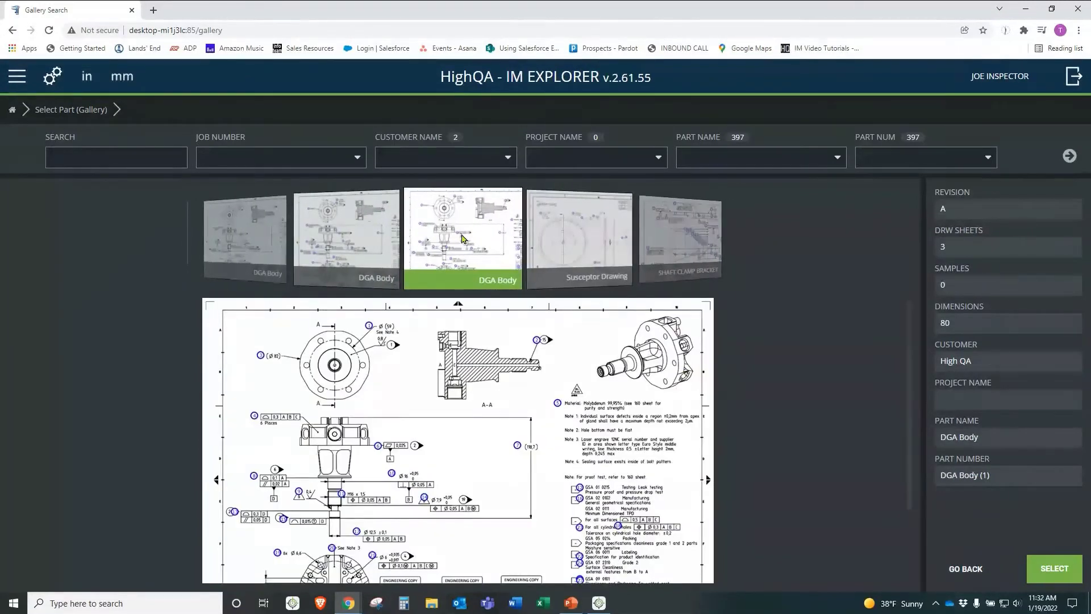
pyautogui.scroll(-2, 464, 238)
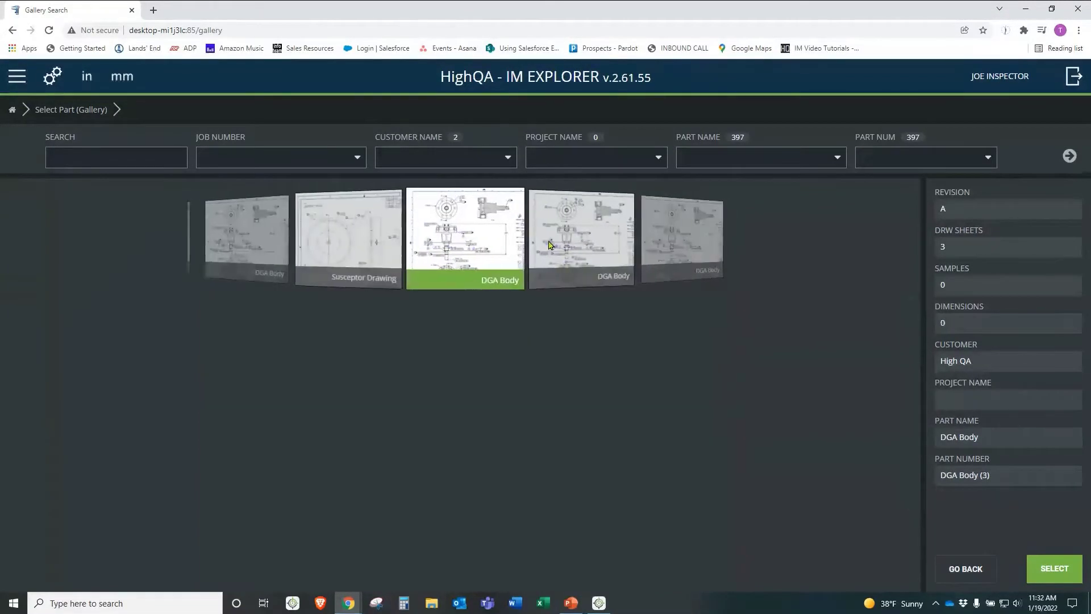
pyautogui.scroll(1, 528, 237)
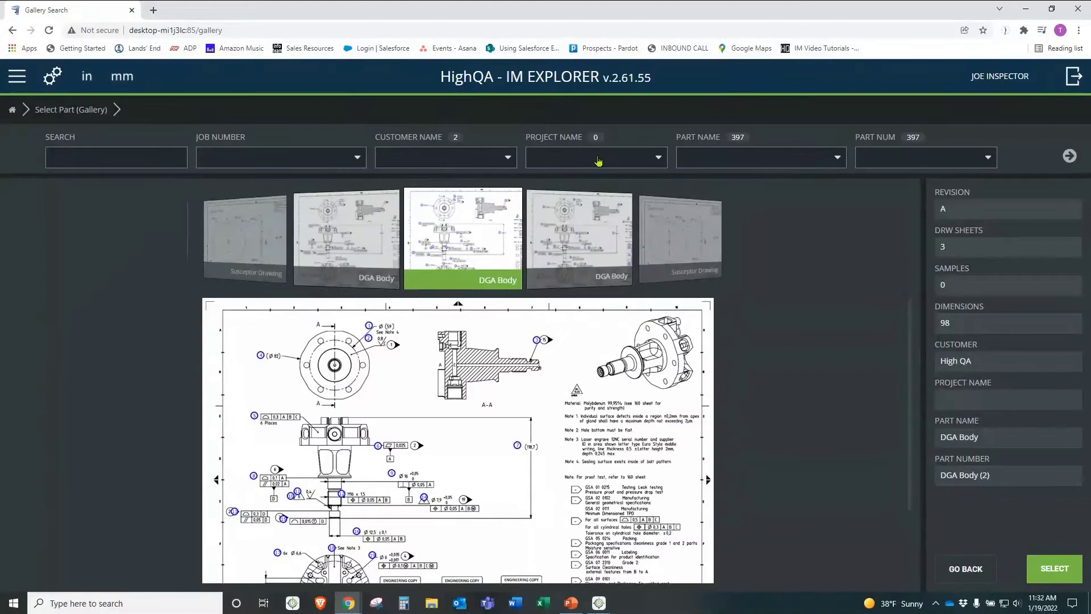
pyautogui.click(358, 158)
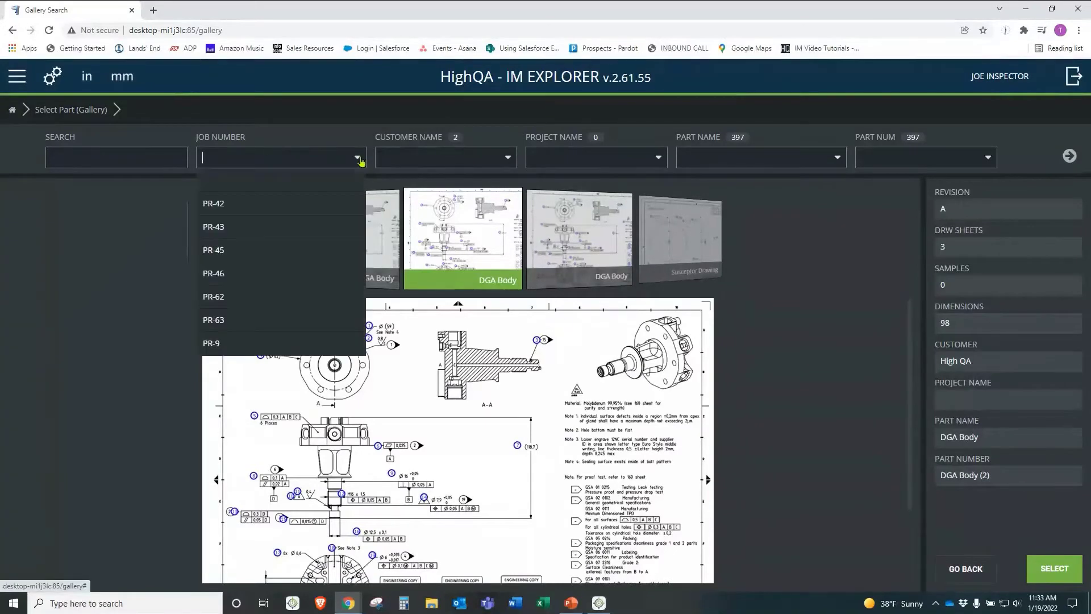
pyautogui.click(293, 320)
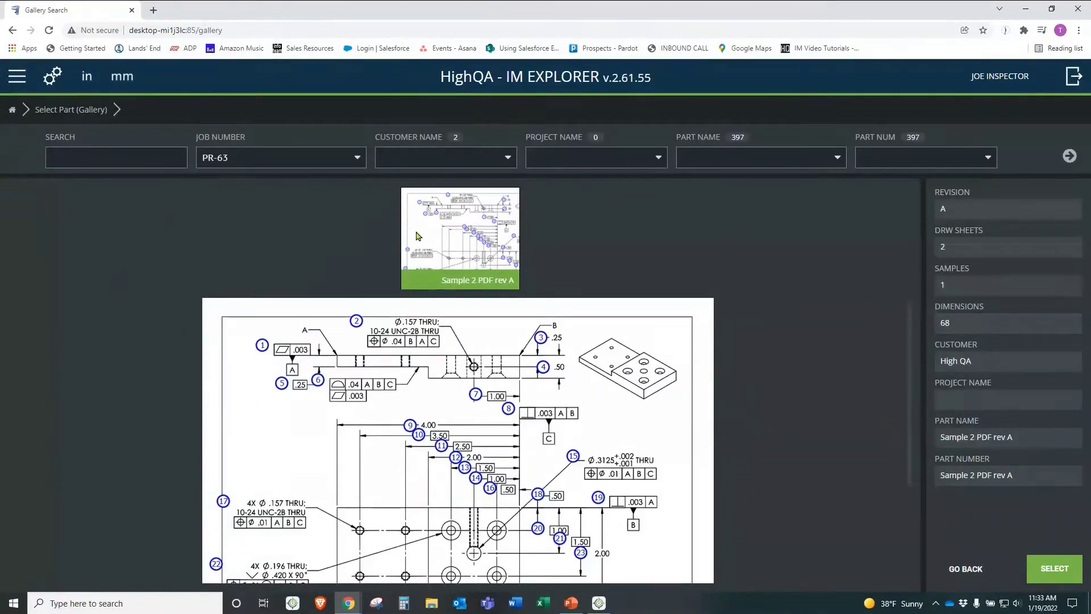
pyautogui.doubleClick(416, 236)
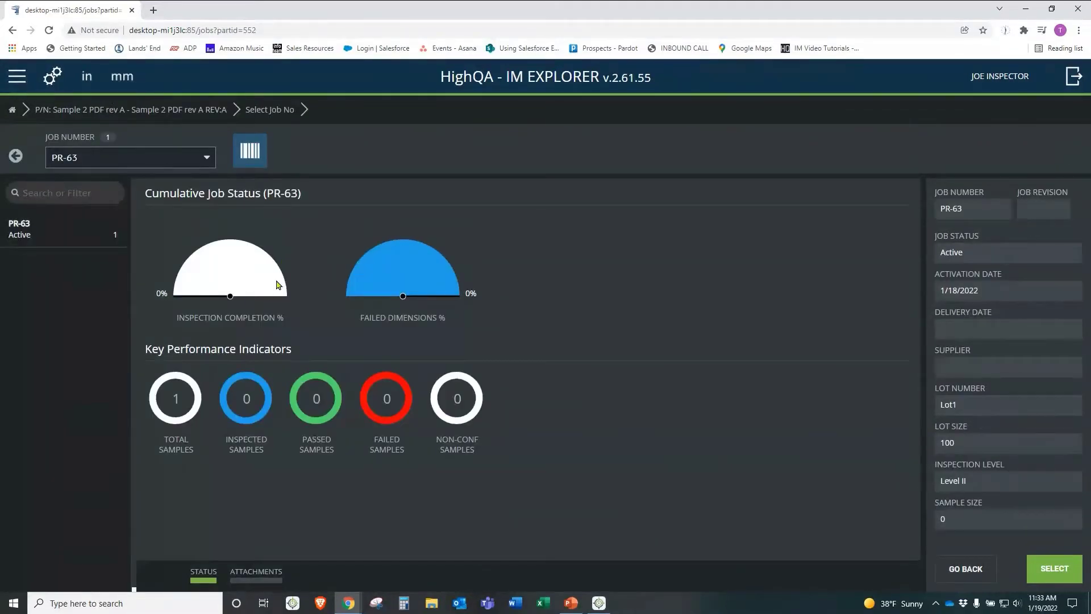
# Step: Open job PR-63's samples and start measuring sample 001 at dimension 1
pyautogui.click(256, 321)
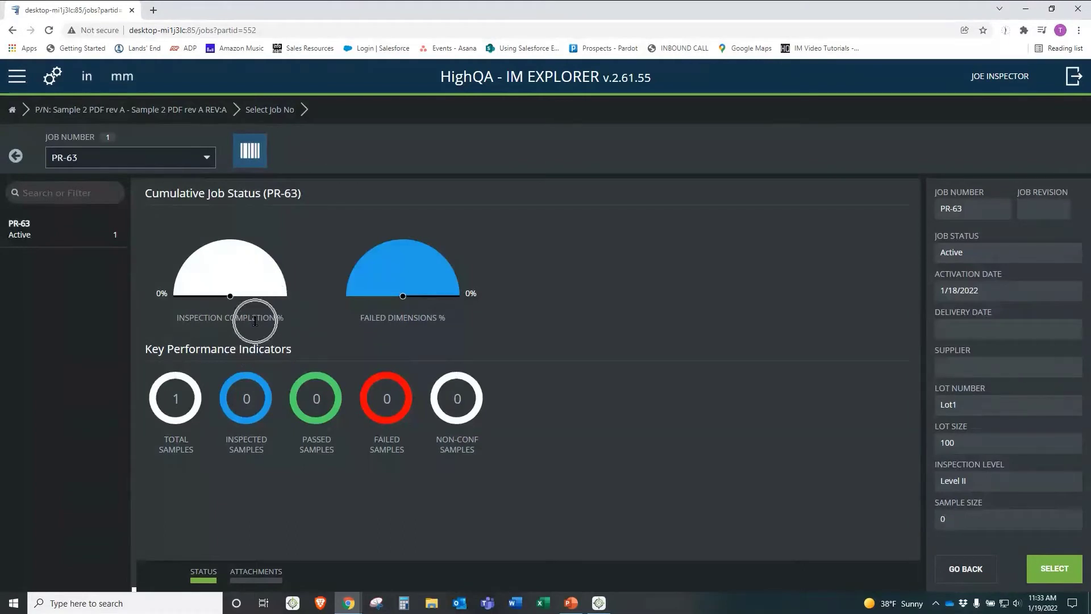
pyautogui.click(393, 322)
pyautogui.doubleClick(79, 237)
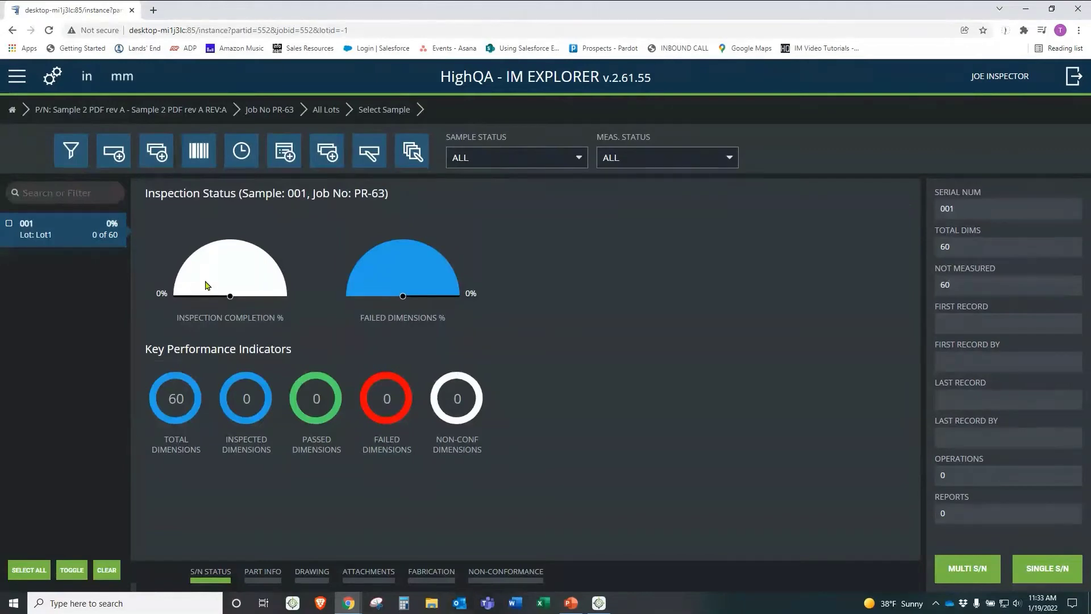
pyautogui.click(64, 239)
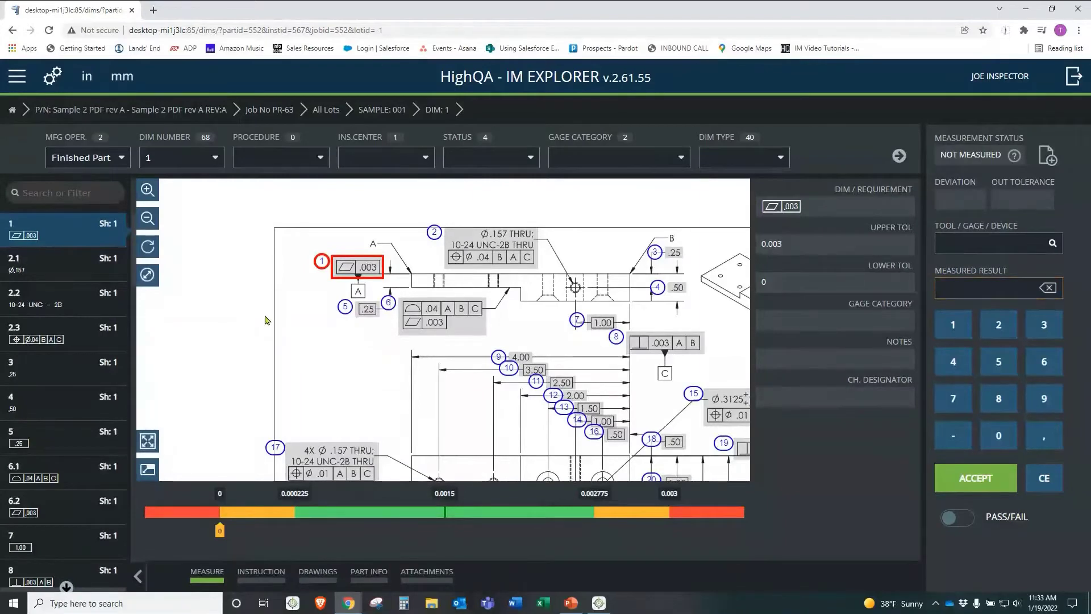
# Step: Switch to the Roughing operation and remove gage I-098 from dimension 4 Op10
pyautogui.click(112, 168)
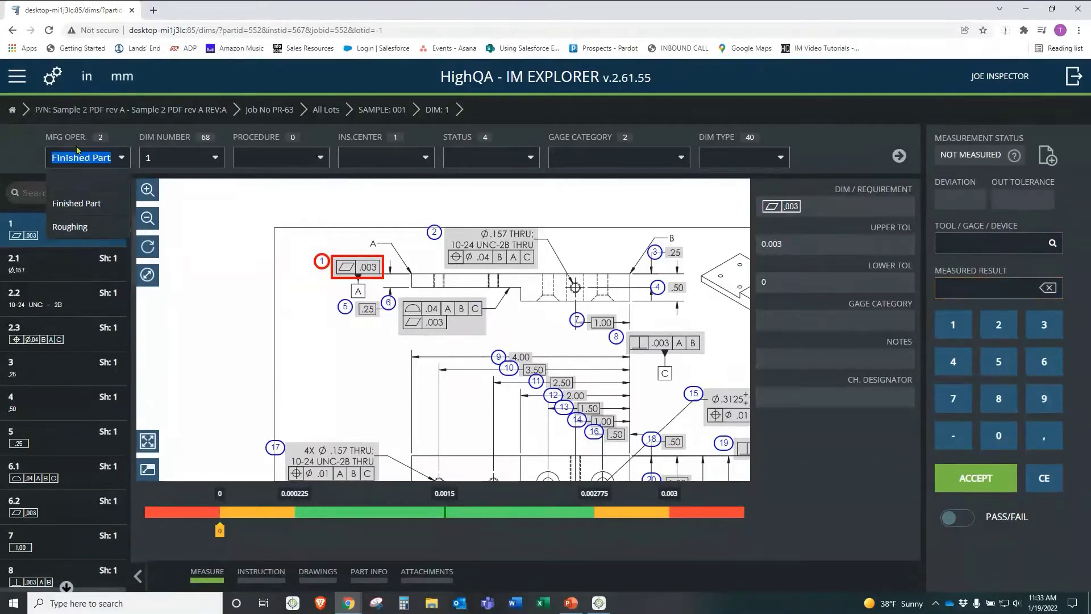
pyautogui.click(71, 226)
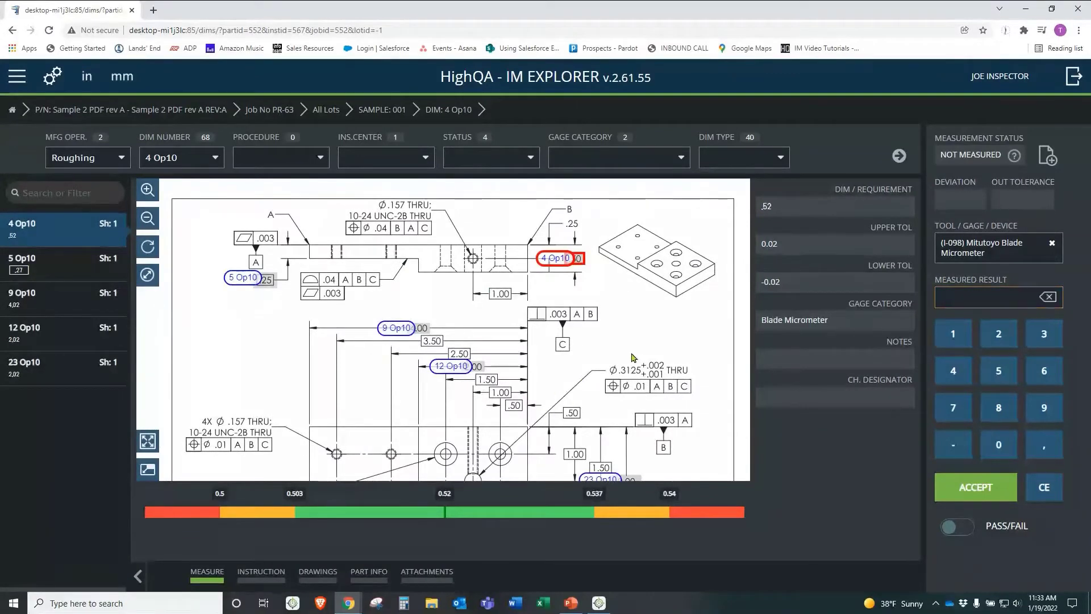
pyautogui.click(1059, 248)
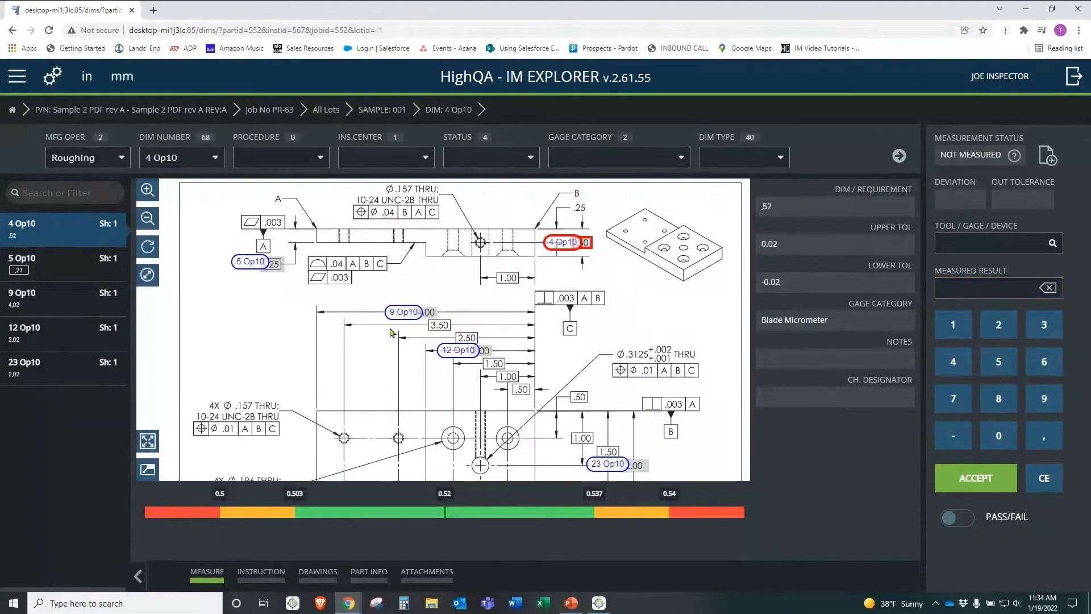
# Step: Pan, zoom and expand the drawing to check the 4.00 dimension, then restore the requirement fields
pyautogui.moveTo(392, 353)
pyautogui.mouseDown()
pyautogui.moveTo(430, 313)
pyautogui.moveTo(395, 380)
pyautogui.mouseUp()
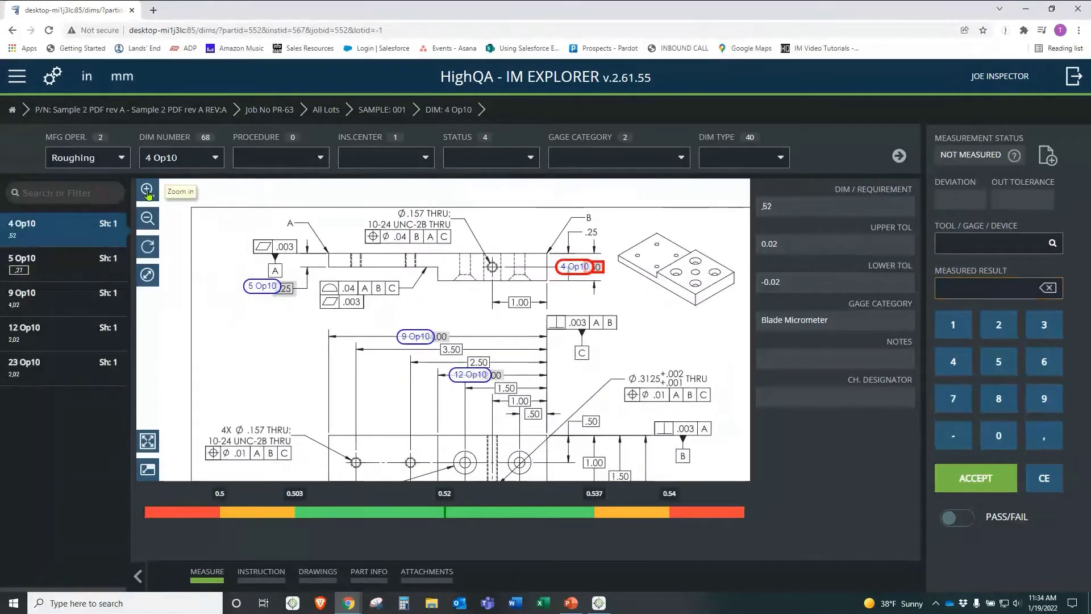
pyautogui.click(147, 190)
pyautogui.click(148, 218)
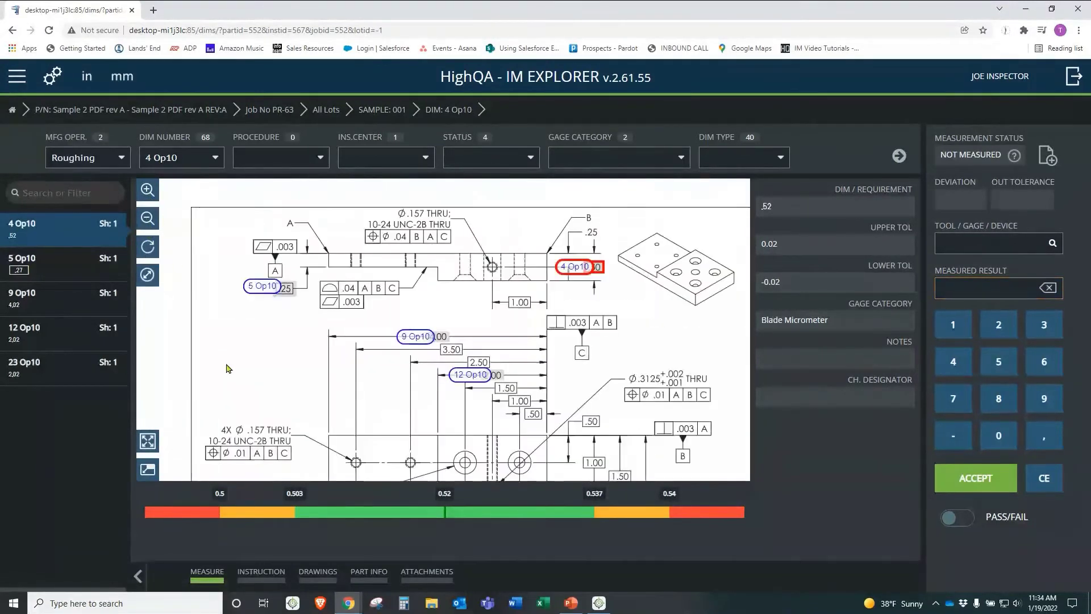
pyautogui.click(147, 441)
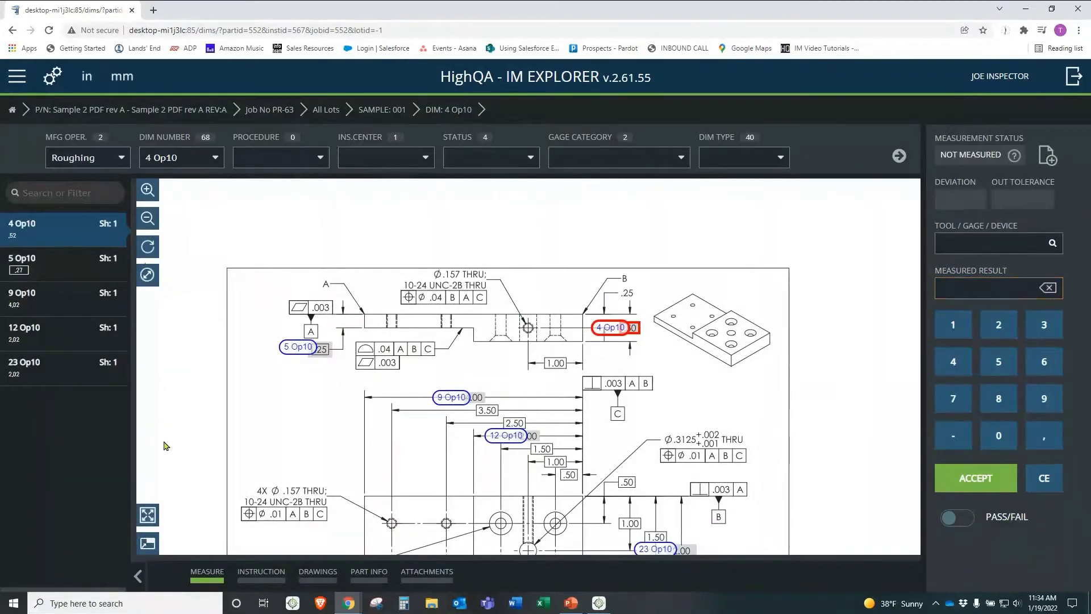
pyautogui.click(146, 546)
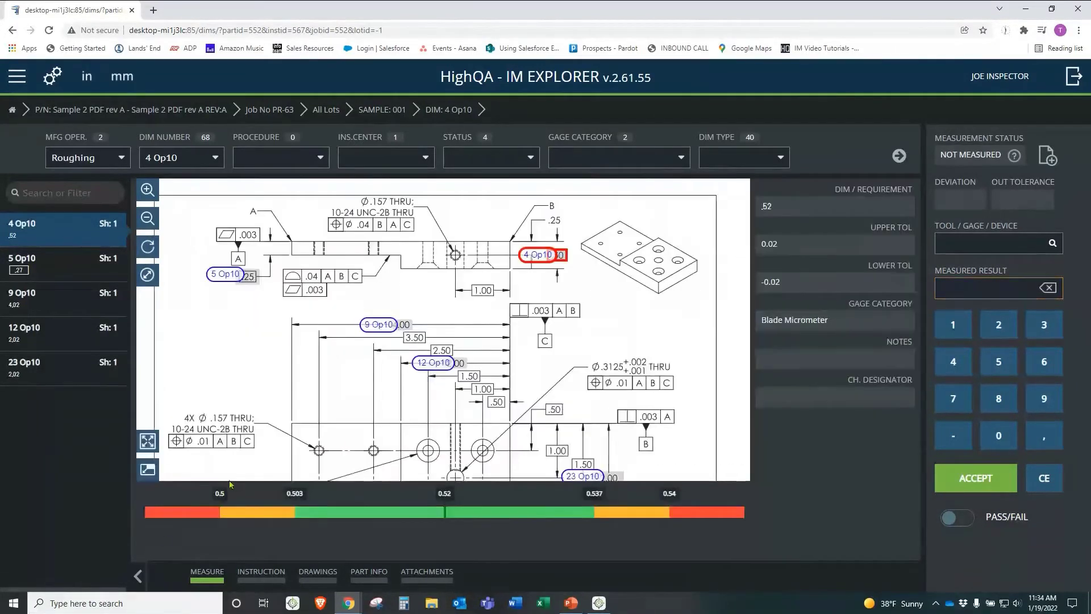
pyautogui.click(474, 509)
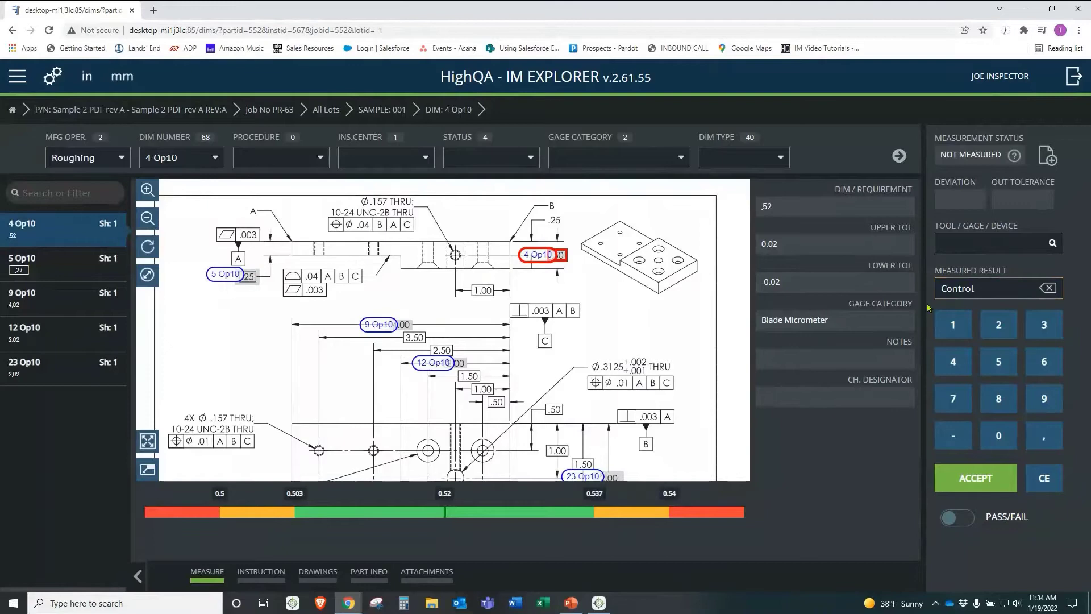
# Step: Erase the stray Measured Result text and open Find Tool/Gage/Device for dimension 4 Op10
pyautogui.click(1049, 288)
pyautogui.click(1049, 288)
pyautogui.click(1048, 288)
pyautogui.click(1049, 289)
pyautogui.click(1048, 289)
pyautogui.click(1048, 289)
pyautogui.click(1048, 289)
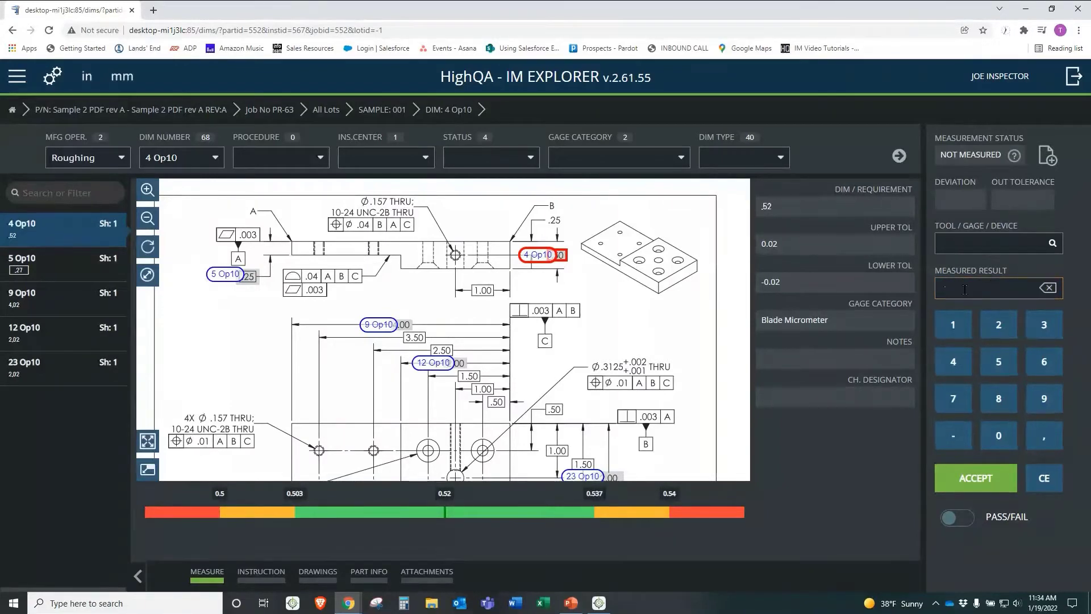
pyautogui.click(983, 245)
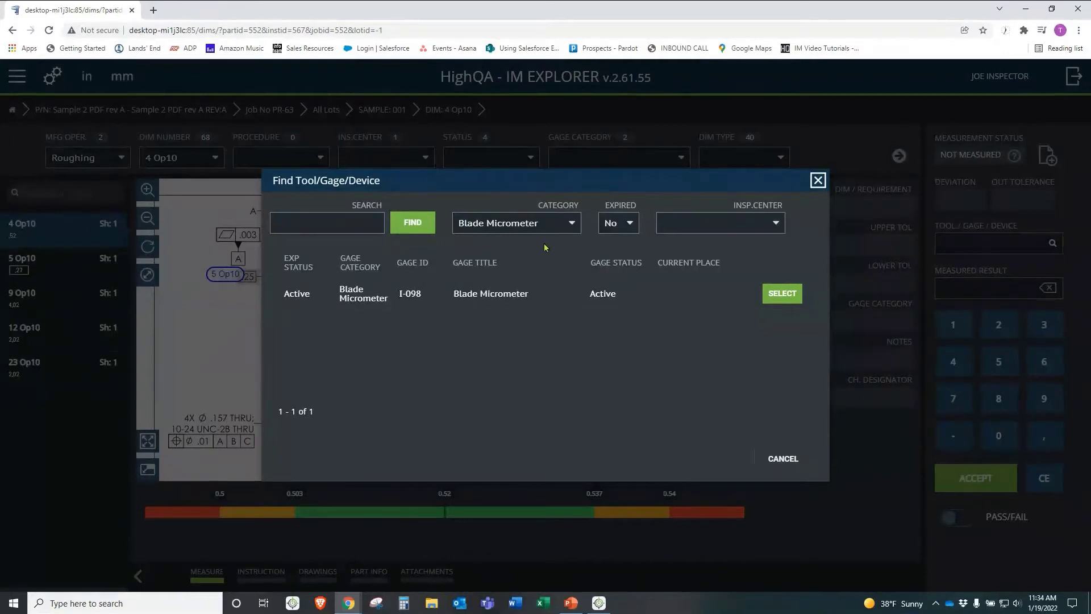
# Step: Browse all gages, refilter to Blade Micrometer and select Mitutoyo gage I-098 for dimension 4 Op10
pyautogui.click(571, 223)
pyautogui.click(506, 248)
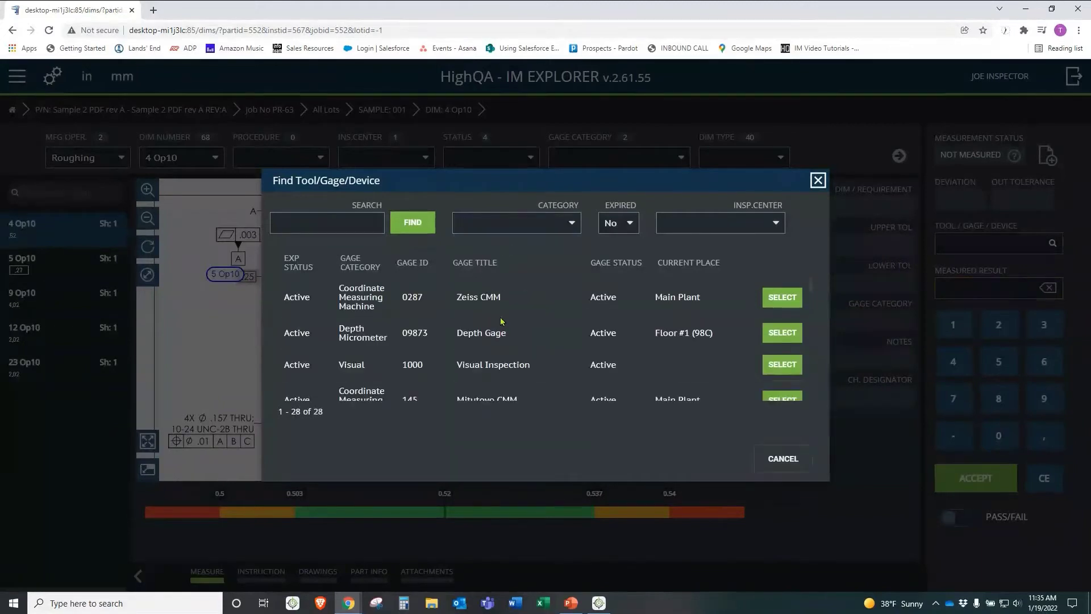
pyautogui.scroll(-5, 500, 319)
pyautogui.scroll(10, 502, 321)
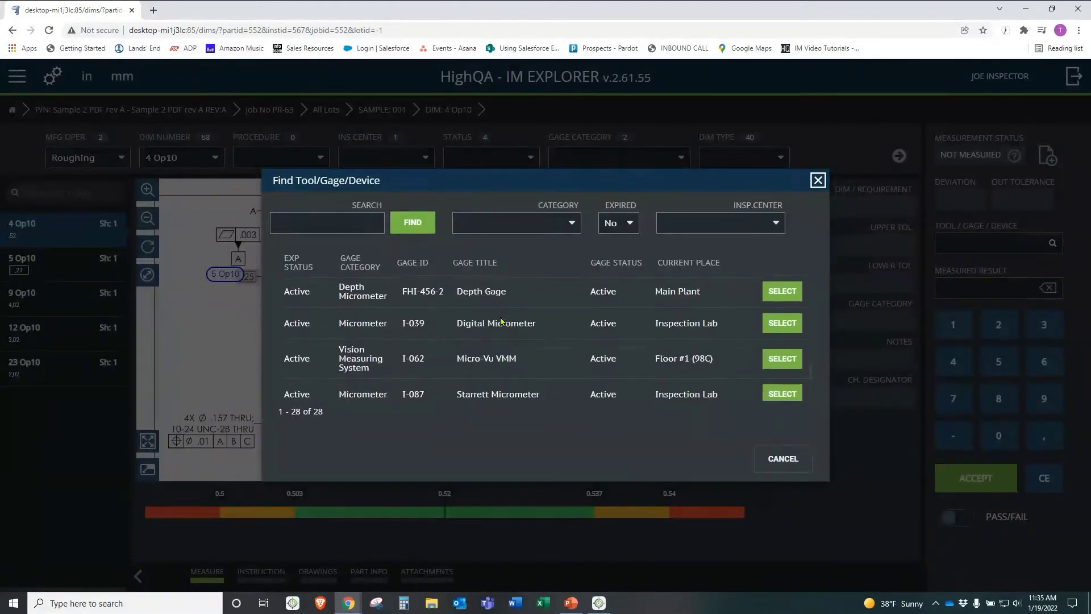
pyautogui.scroll(-2, 501, 321)
pyautogui.scroll(3, 502, 321)
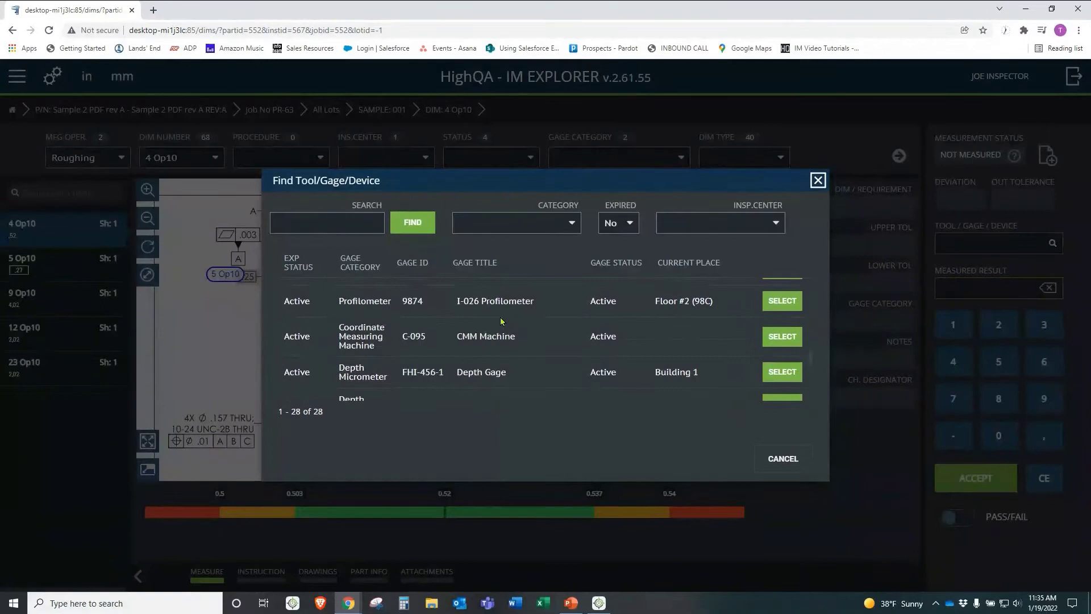
pyautogui.scroll(5, 503, 335)
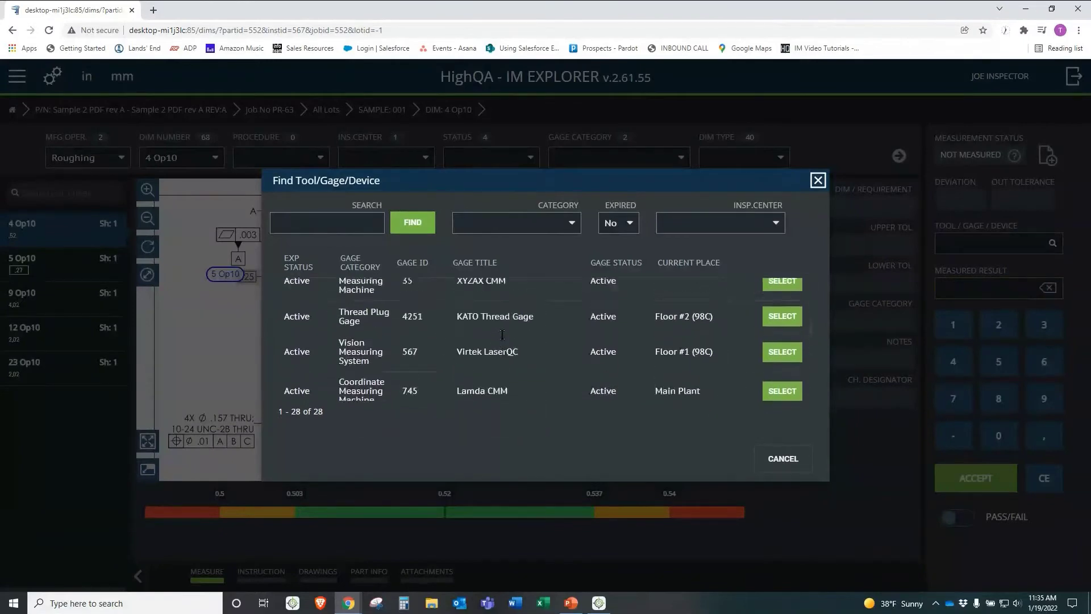
pyautogui.click(571, 223)
pyautogui.click(499, 292)
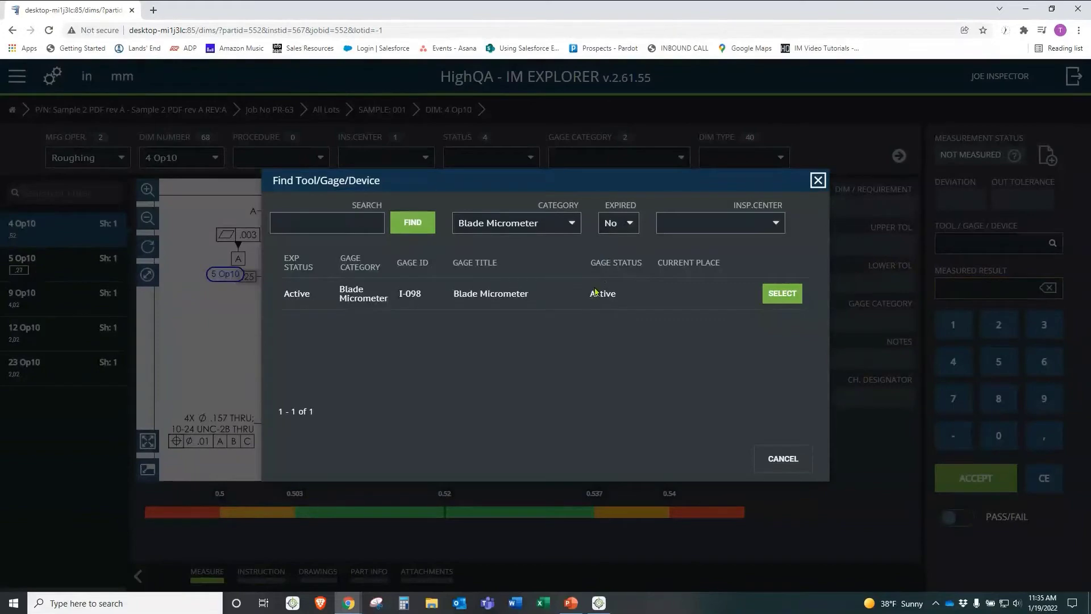
pyautogui.click(789, 296)
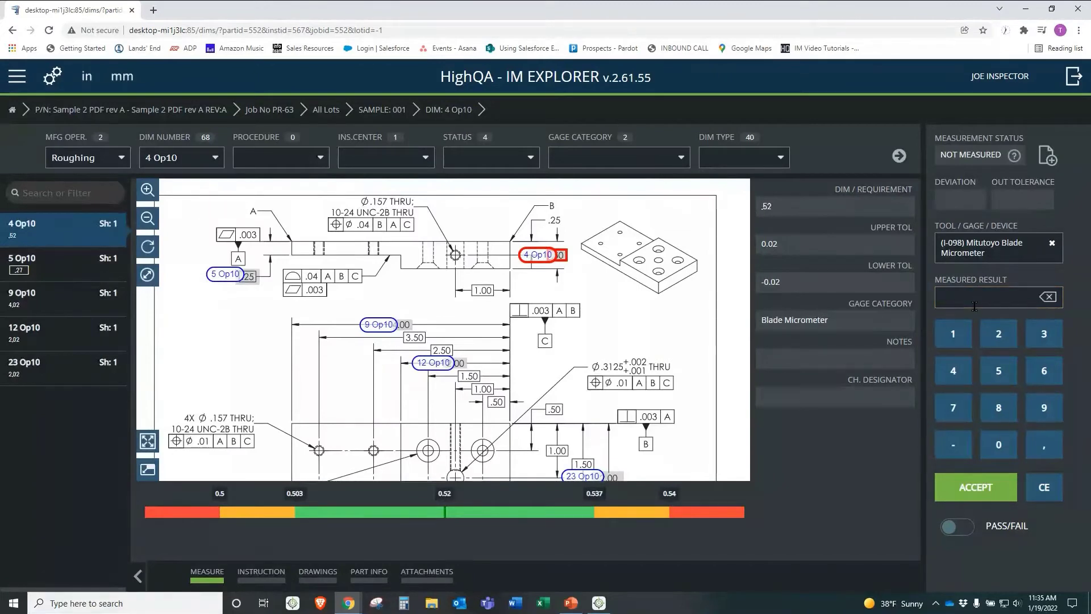
# Step: Clear the stray text, enter 0,51 on the keypad and accept it for dimension 4 Op10
pyautogui.write('Control')
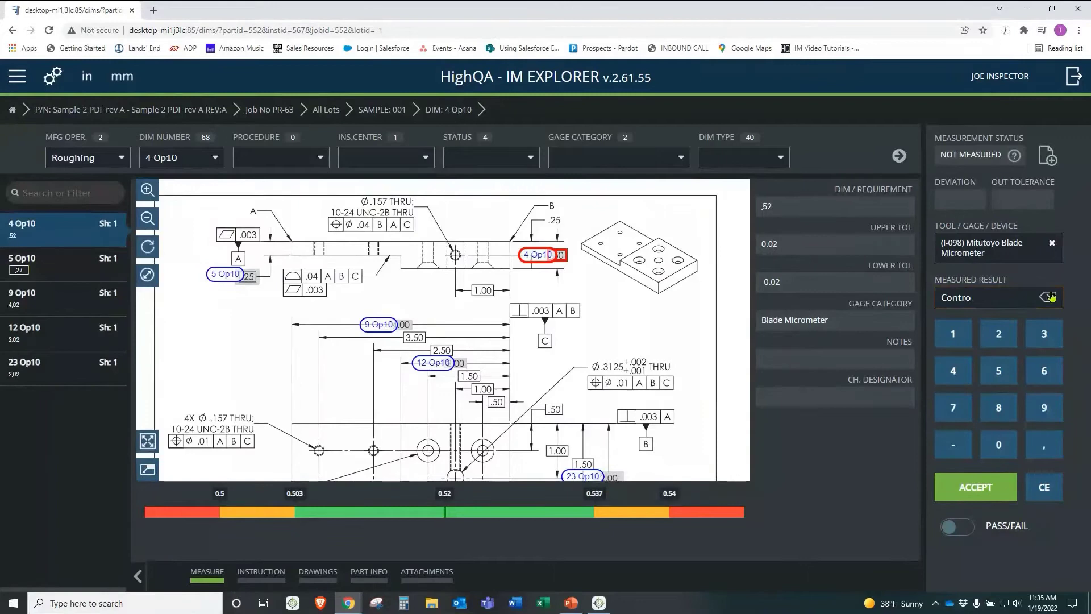
pyautogui.click(1050, 296)
pyautogui.click(1050, 296)
pyautogui.click(1046, 442)
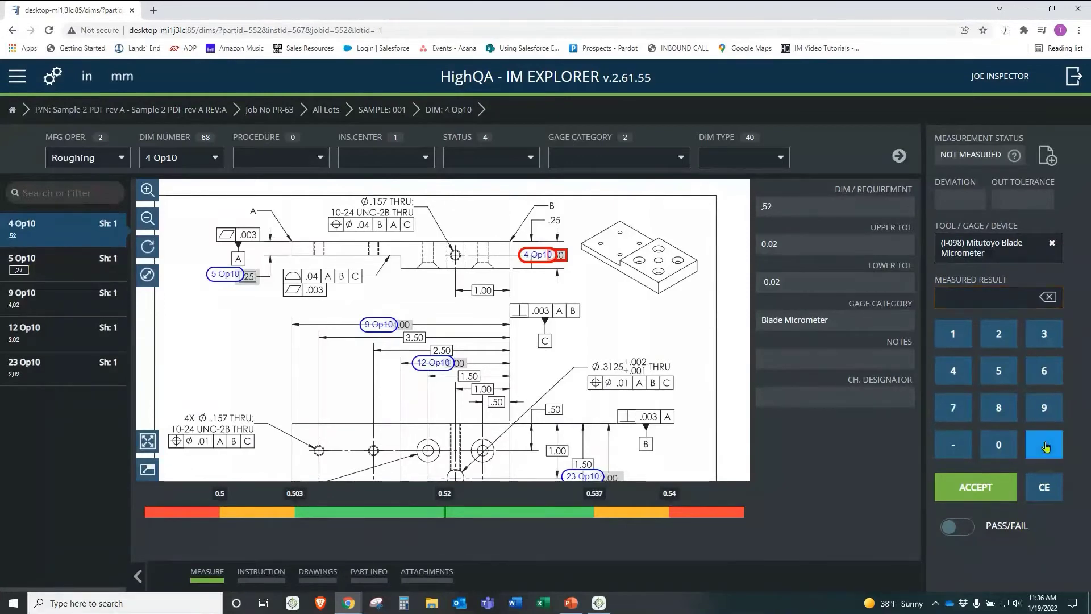
pyautogui.click(1003, 380)
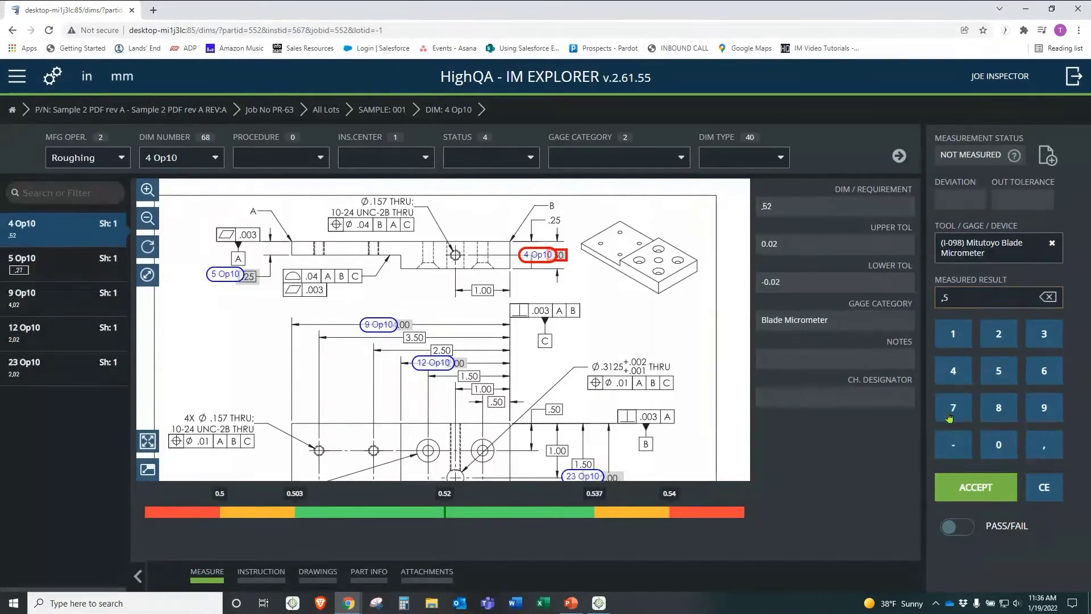
pyautogui.click(953, 335)
pyautogui.click(969, 490)
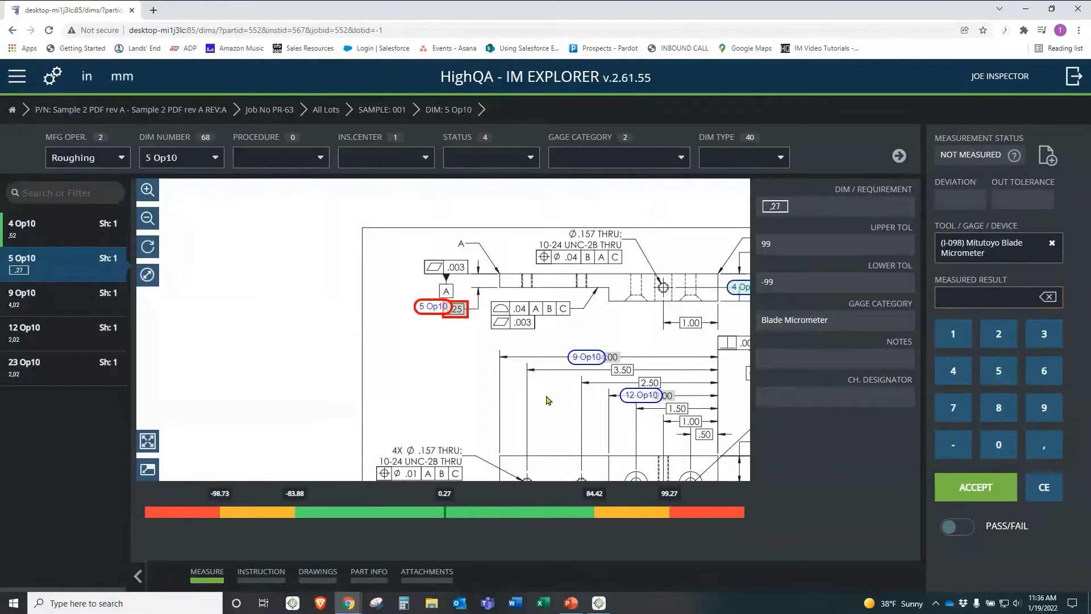
# Step: Record dimension 5 Op10 as a PASSED pass/fail check with its gage removed
pyautogui.moveTo(547, 397); pyautogui.dragTo(490, 372)
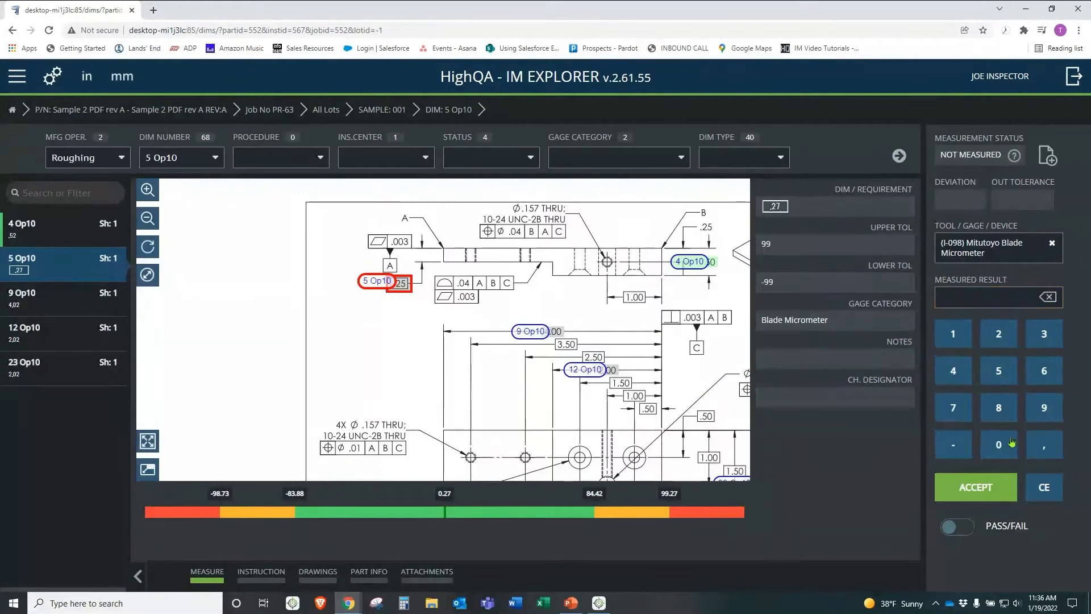
pyautogui.press('ctrl')
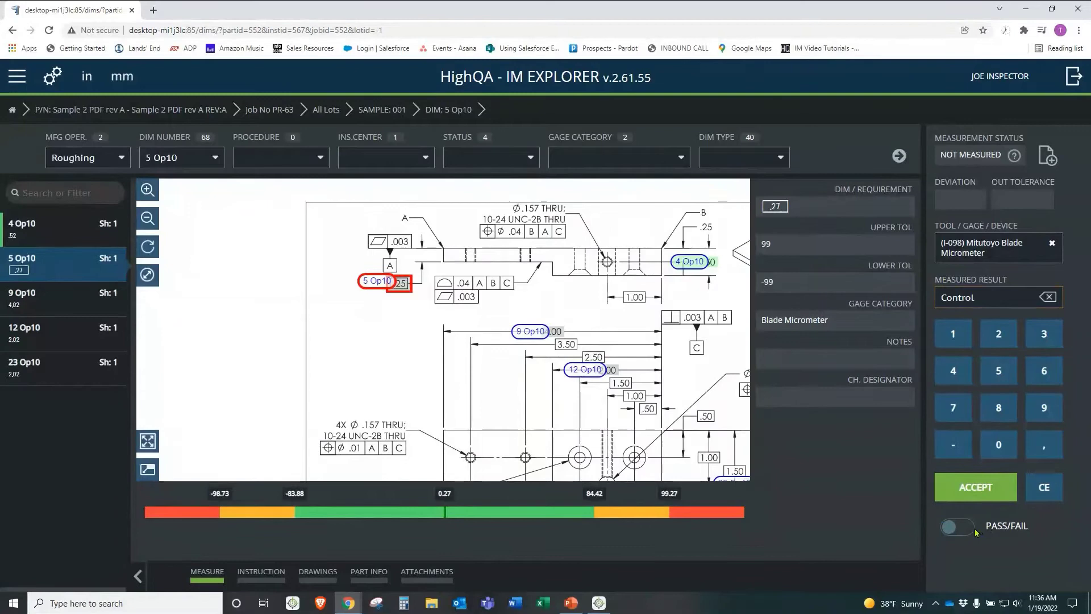
pyautogui.click(974, 530)
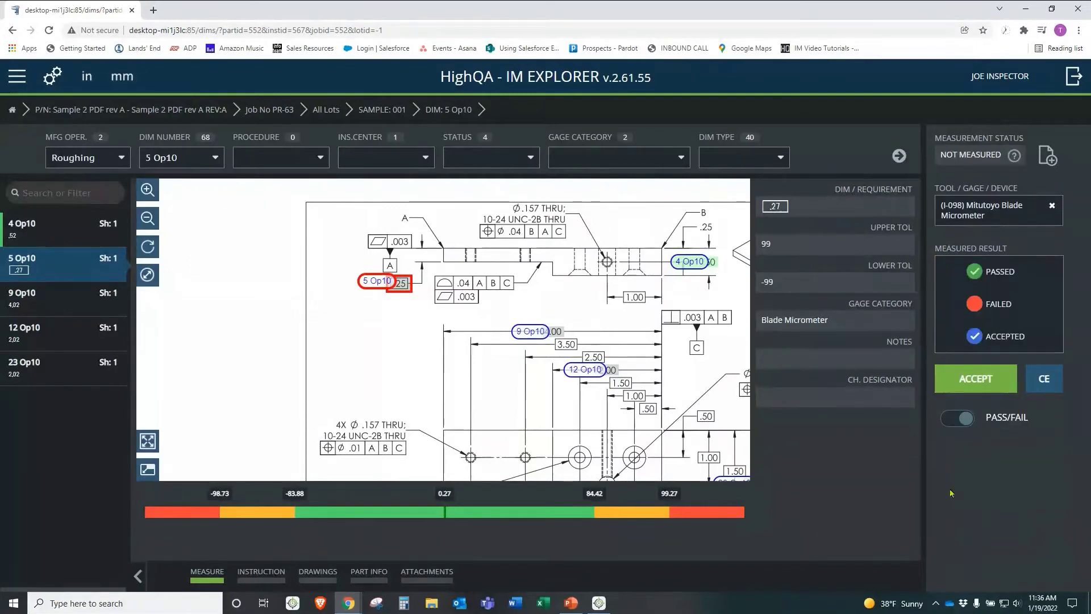
pyautogui.click(983, 273)
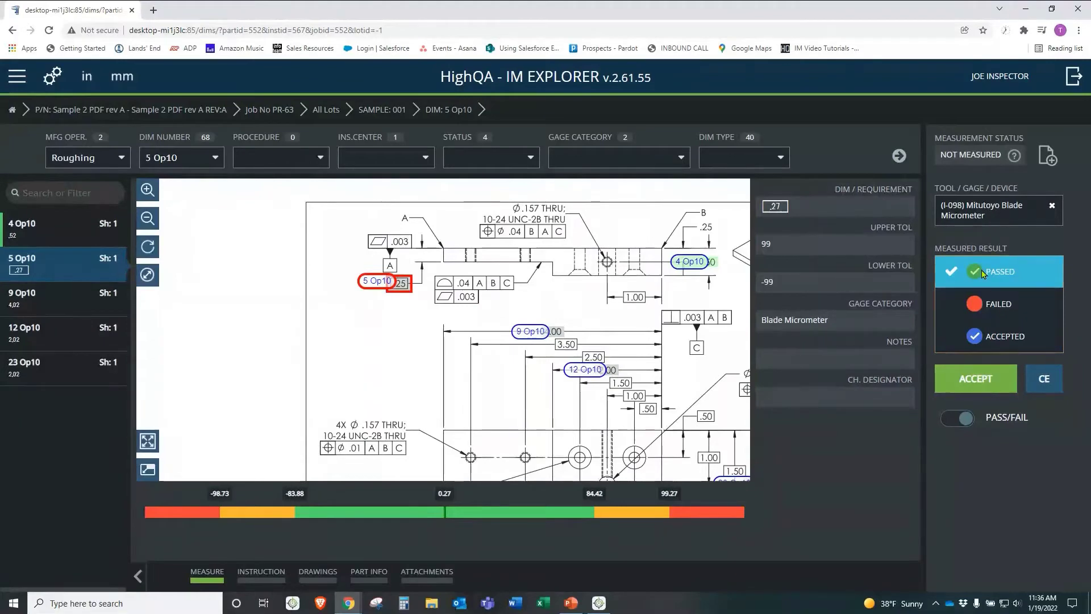
pyautogui.click(1052, 205)
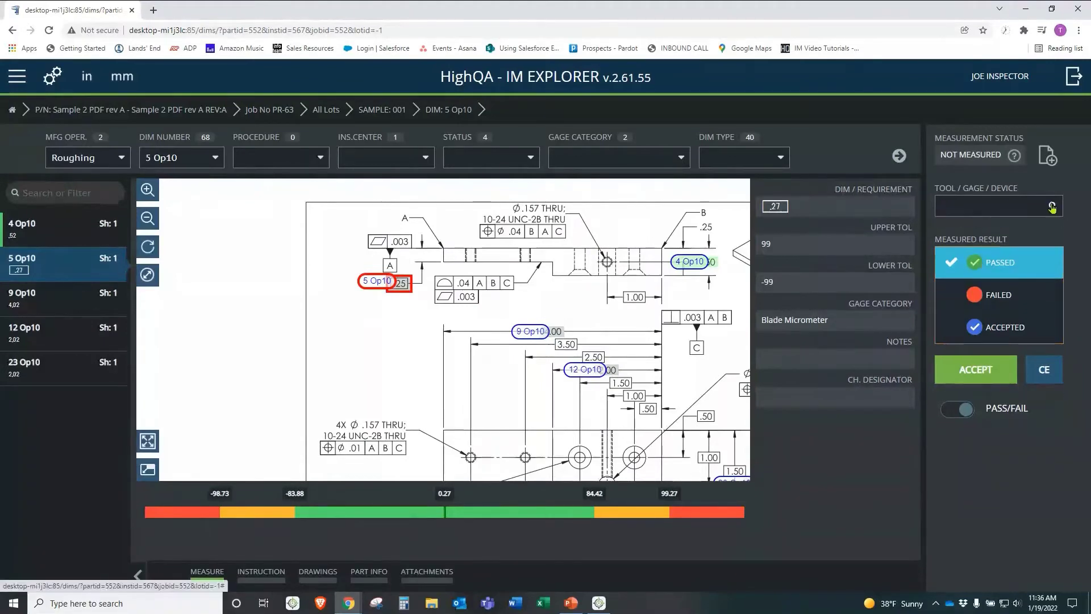
pyautogui.click(984, 375)
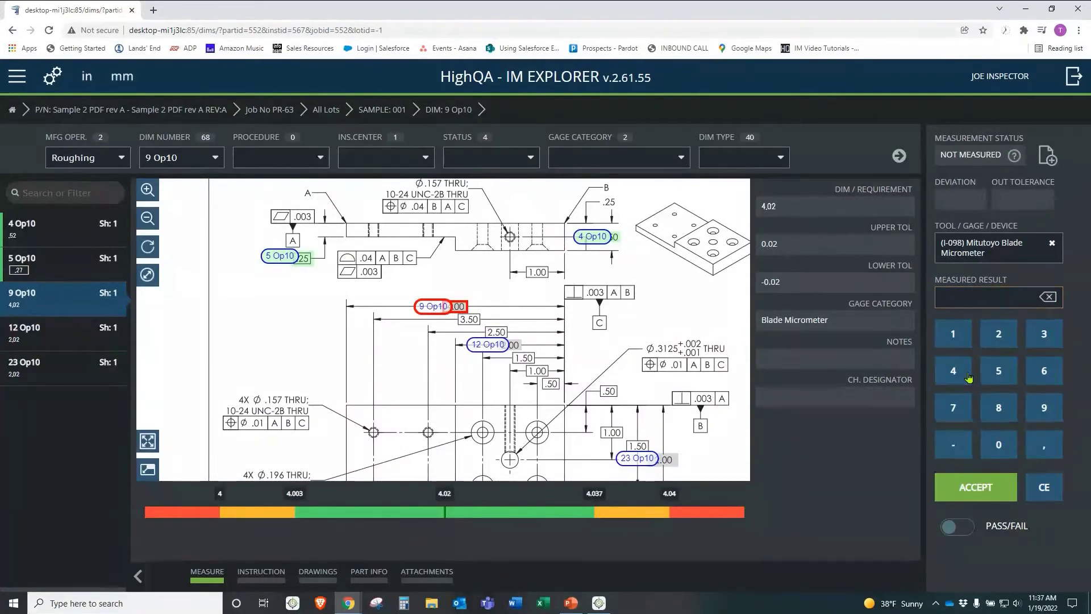
# Step: Enter 5 for dimension 9 Op10, re-measure 5 again, and keep it as failed
pyautogui.click(991, 375)
pyautogui.click(982, 488)
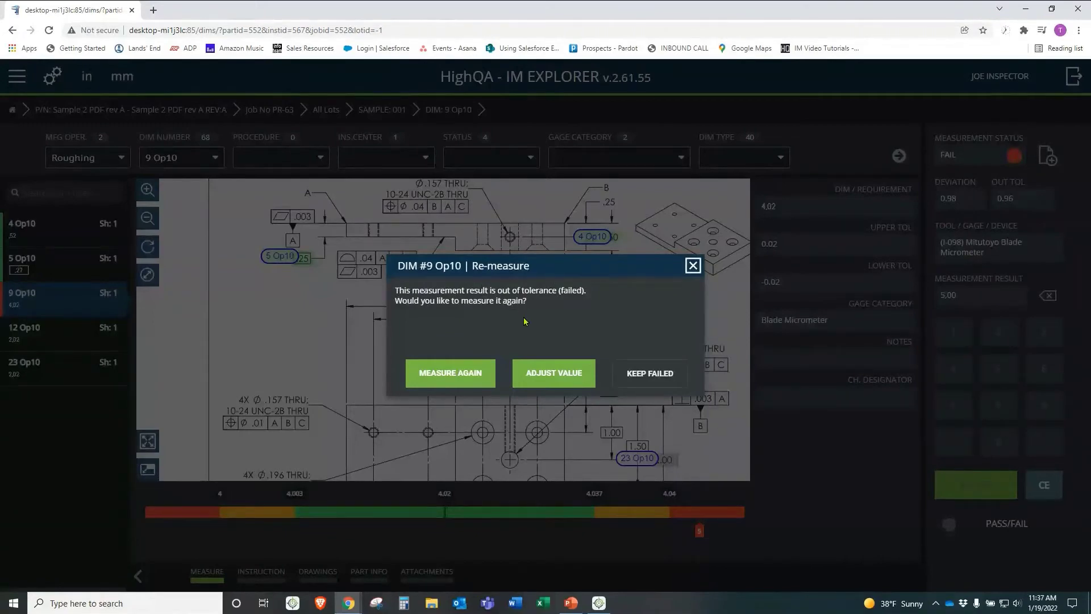
pyautogui.click(450, 373)
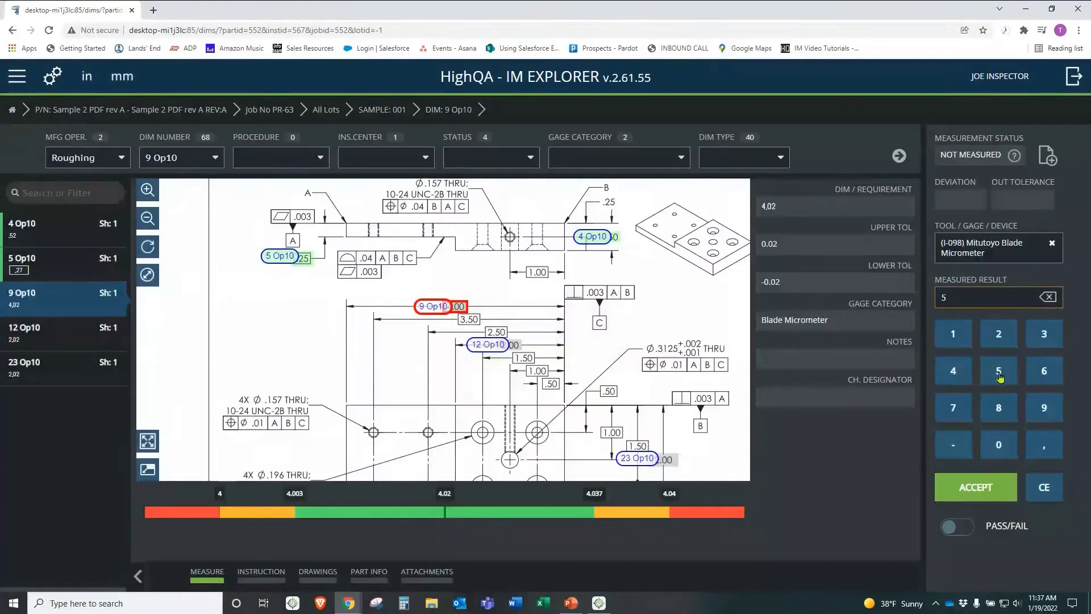
pyautogui.click(1000, 376)
pyautogui.click(983, 482)
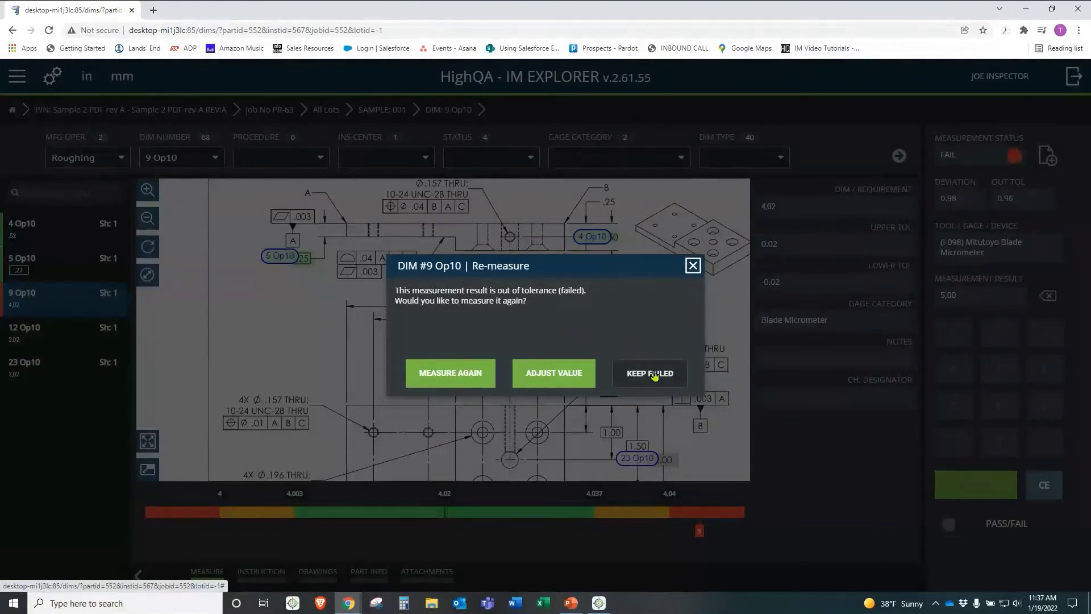
pyautogui.click(654, 374)
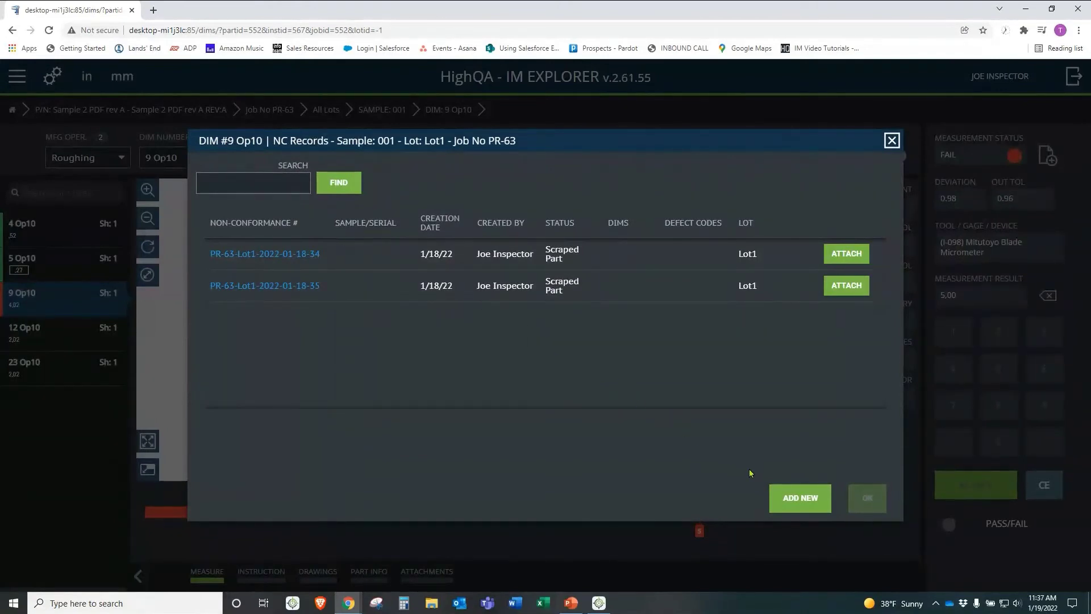
# Step: Create a new non-conformance commented 'Bad part' with status Scraped Part
pyautogui.click(792, 505)
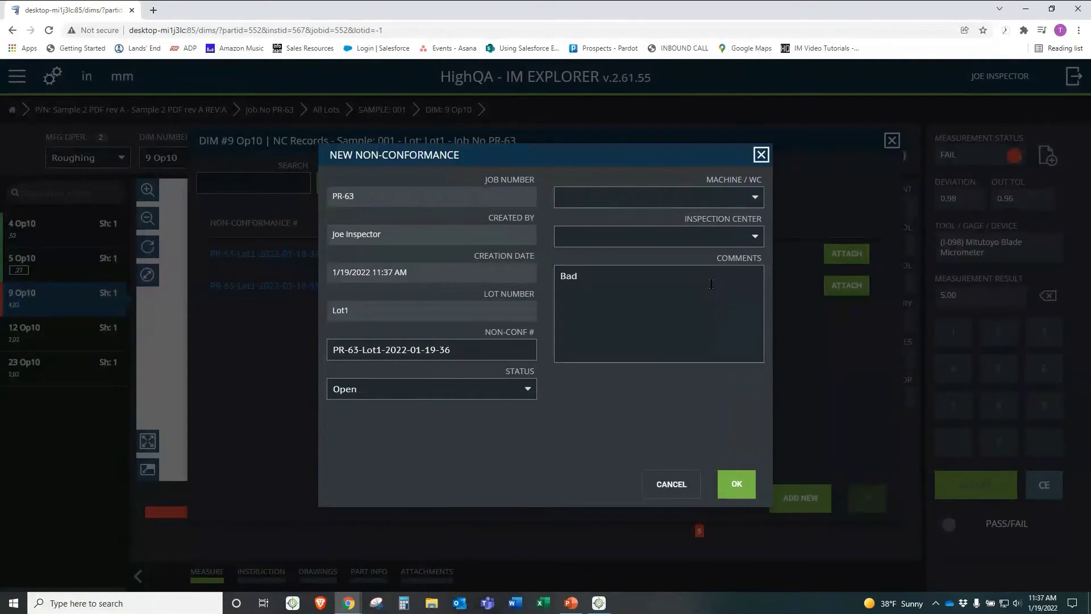
pyautogui.write('p[a')
pyautogui.click(522, 389)
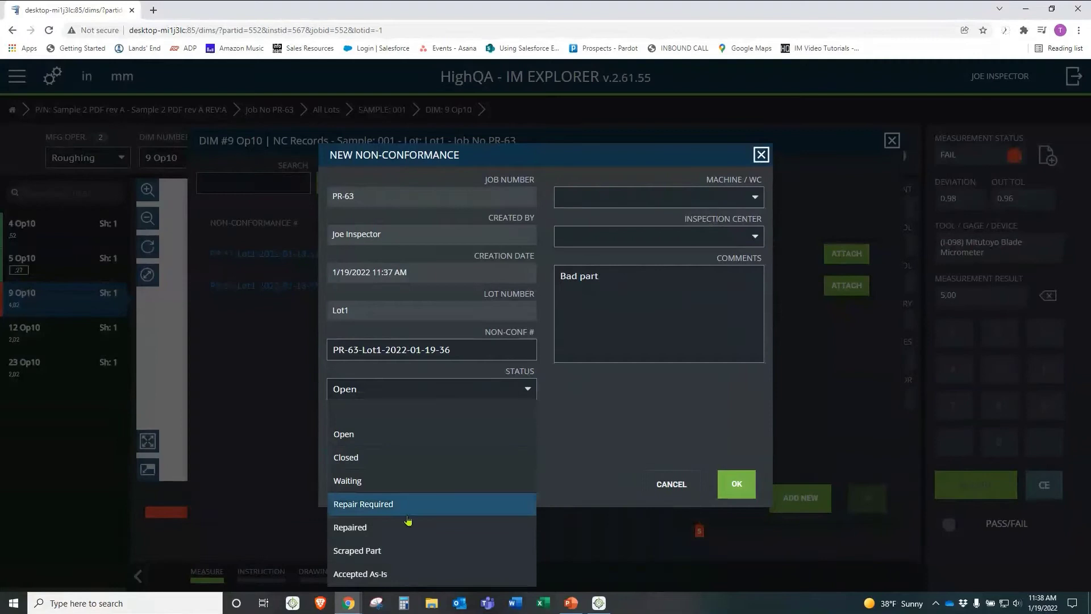
pyautogui.click(402, 551)
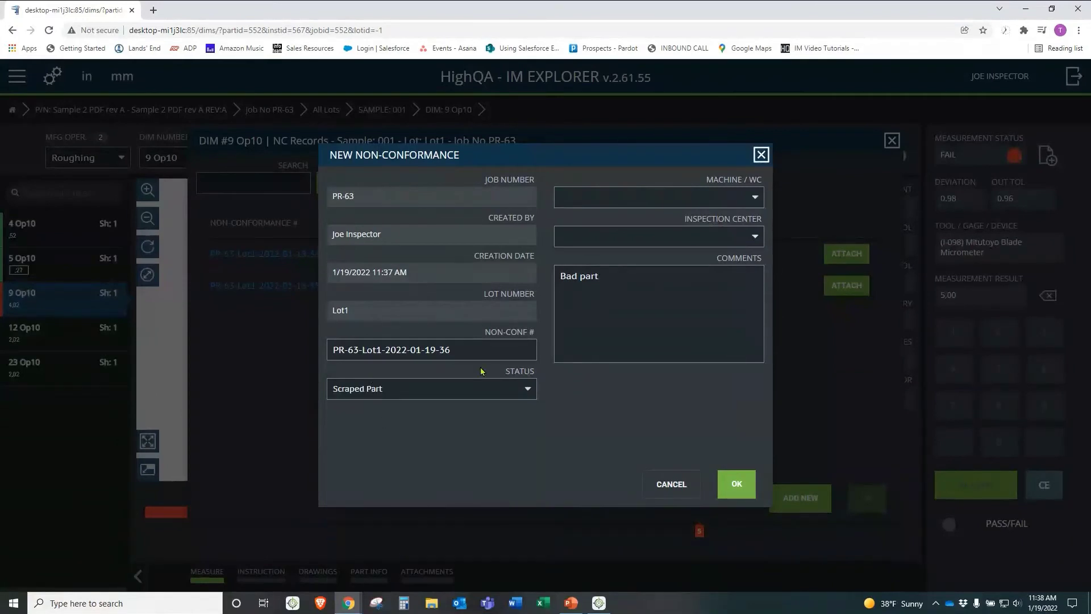
pyautogui.click(737, 490)
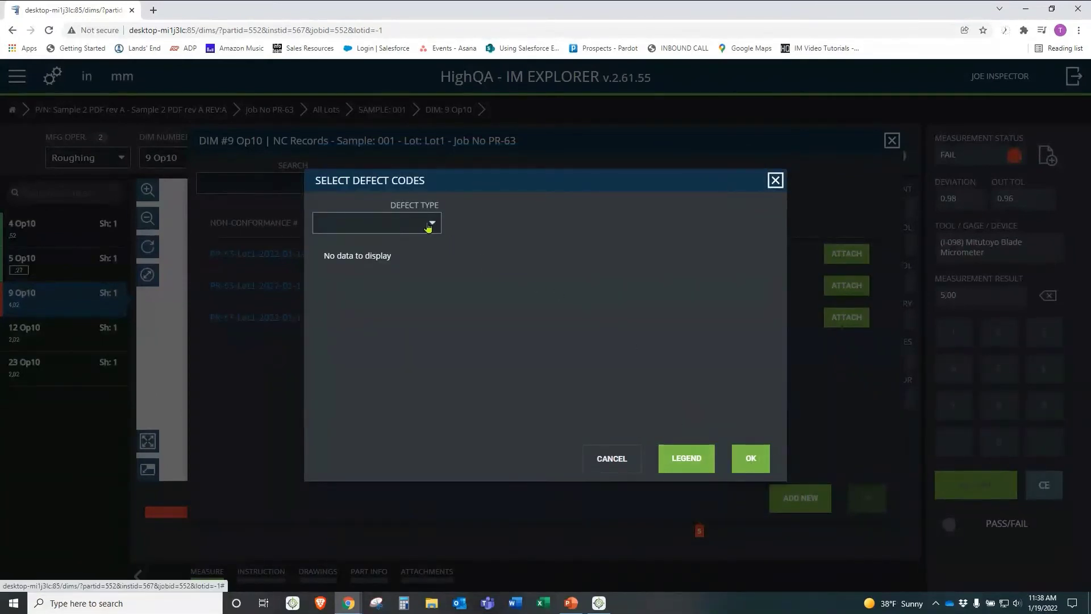
# Step: Set the non-conformance defect type to Machining and confirm
pyautogui.click(429, 225)
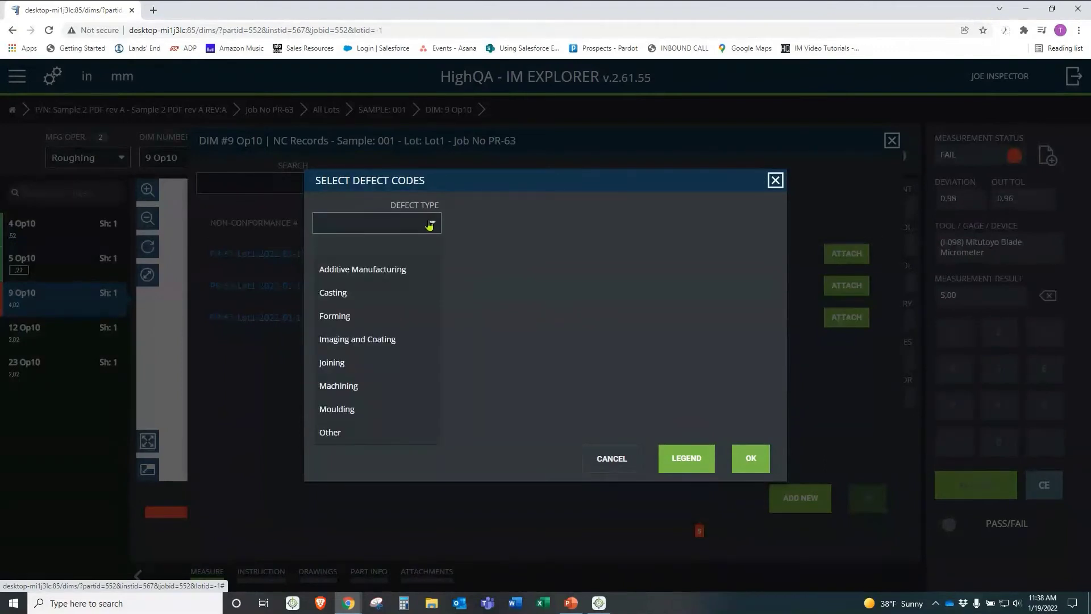
pyautogui.click(377, 388)
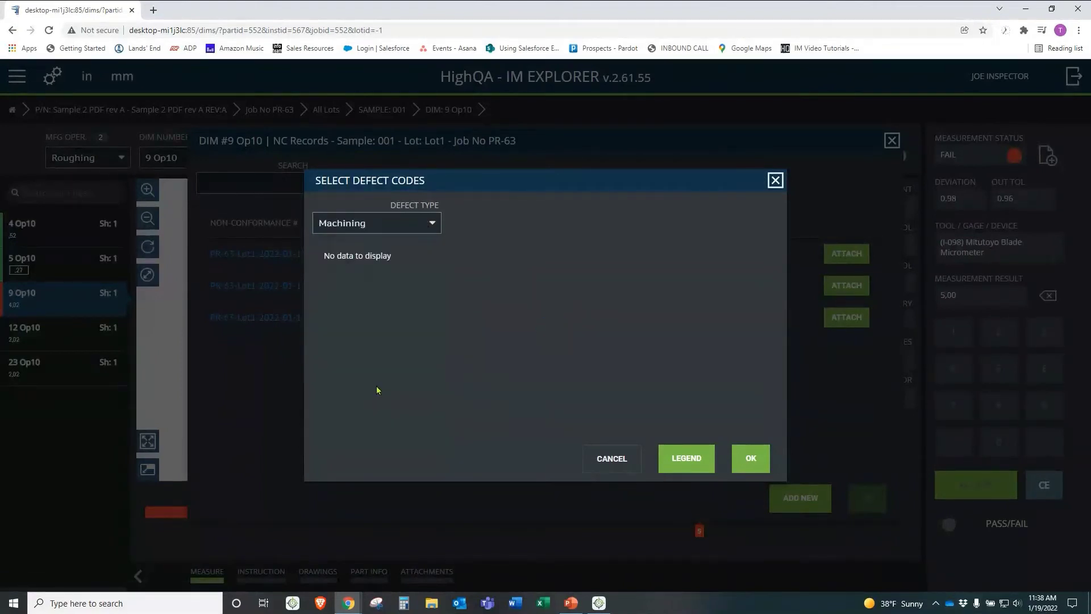
pyautogui.click(743, 450)
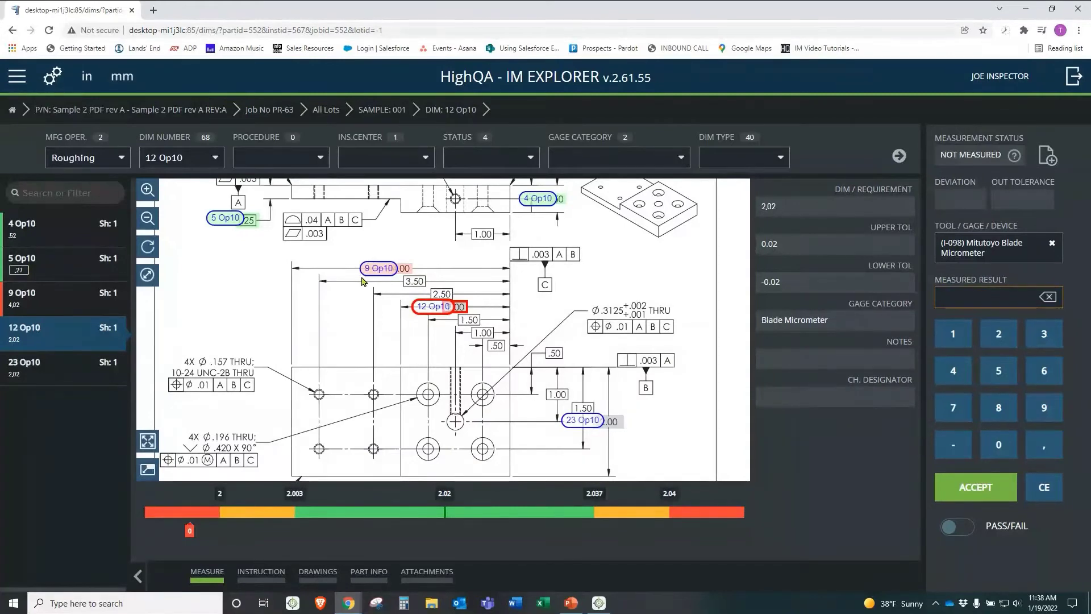
# Step: Pan the drawing to view dimension 12 Op10 (2.02 ±0.02)
pyautogui.moveTo(360, 293); pyautogui.dragTo(390, 318)
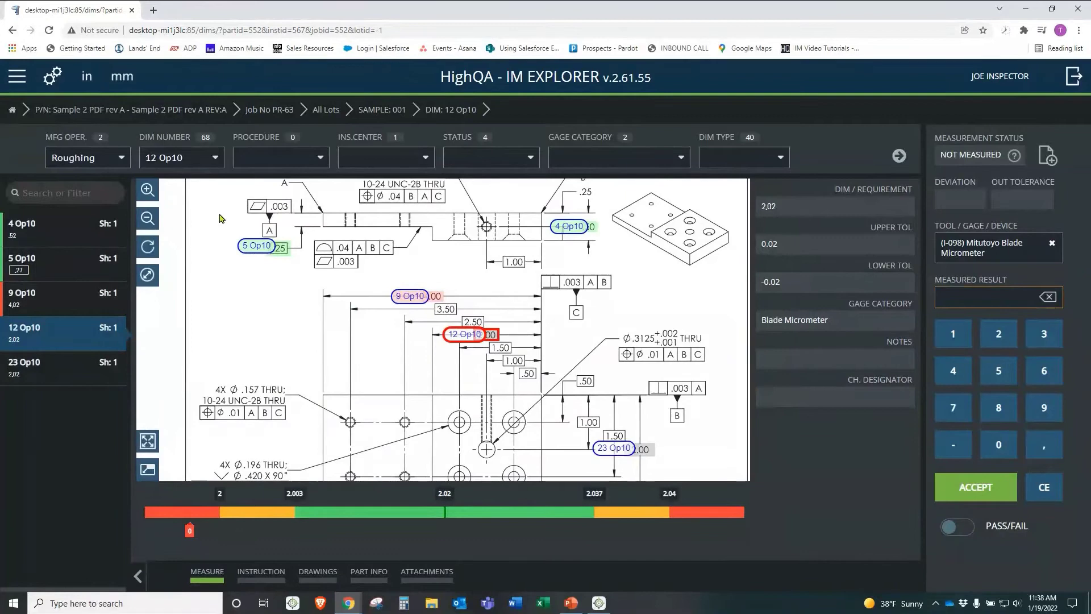
# Step: Go Home, then Switch App, and launch IM Express
pyautogui.click(20, 74)
pyautogui.click(29, 104)
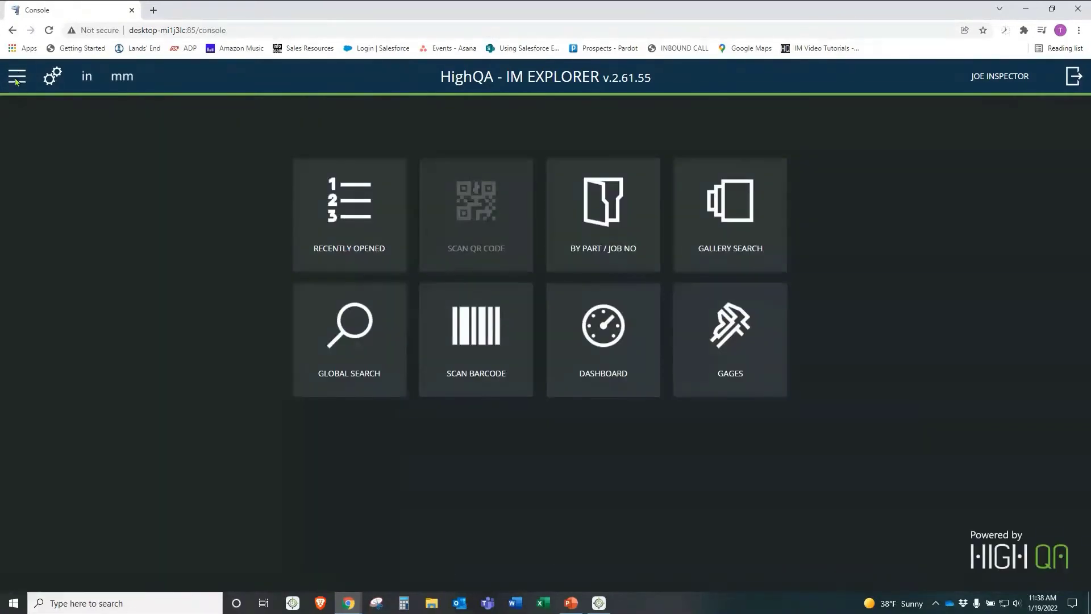
pyautogui.click(16, 80)
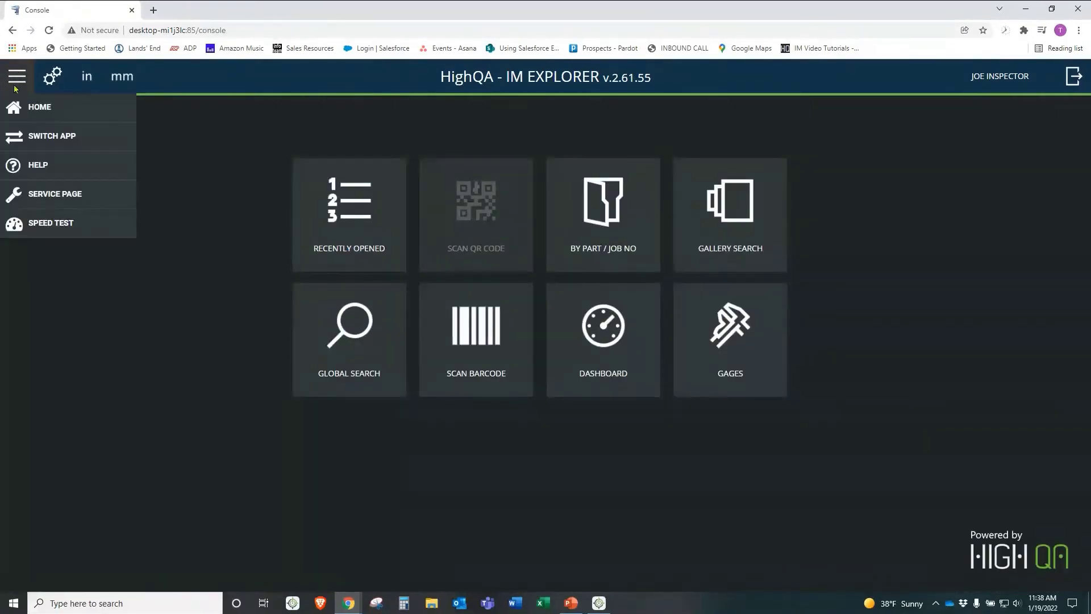
pyautogui.click(35, 136)
pyautogui.click(642, 298)
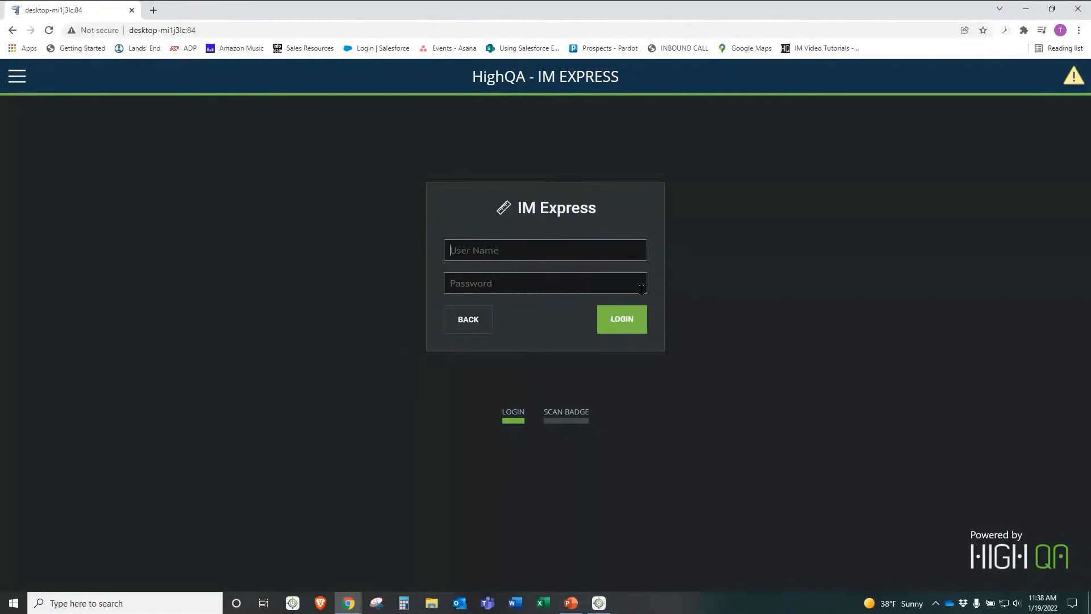
# Step: Sign in to IM Express with the inspector's user name and password
pyautogui.click(571, 418)
pyautogui.write('j')
pyautogui.press('Return')
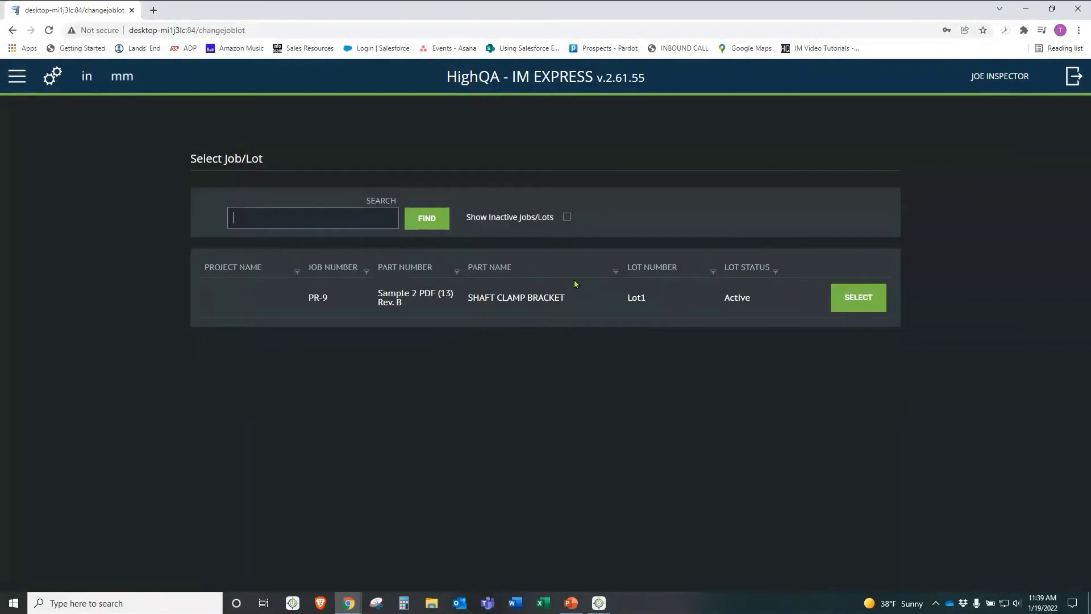
# Step: Select job PR-9, Lot1 and inspection center IC 1 to reach sample measuring
pyautogui.click(859, 301)
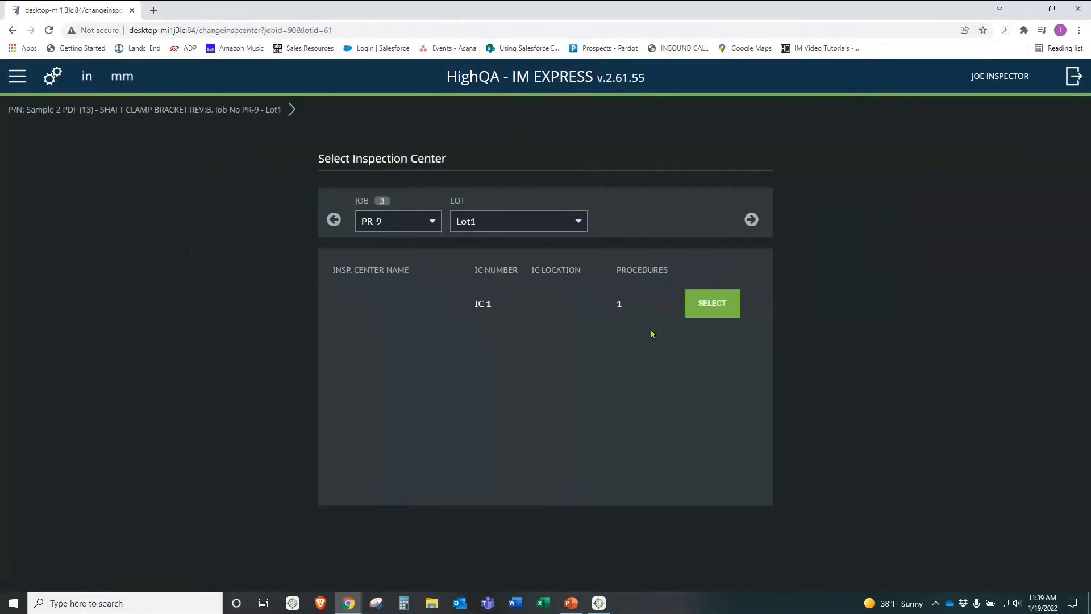
pyautogui.click(712, 304)
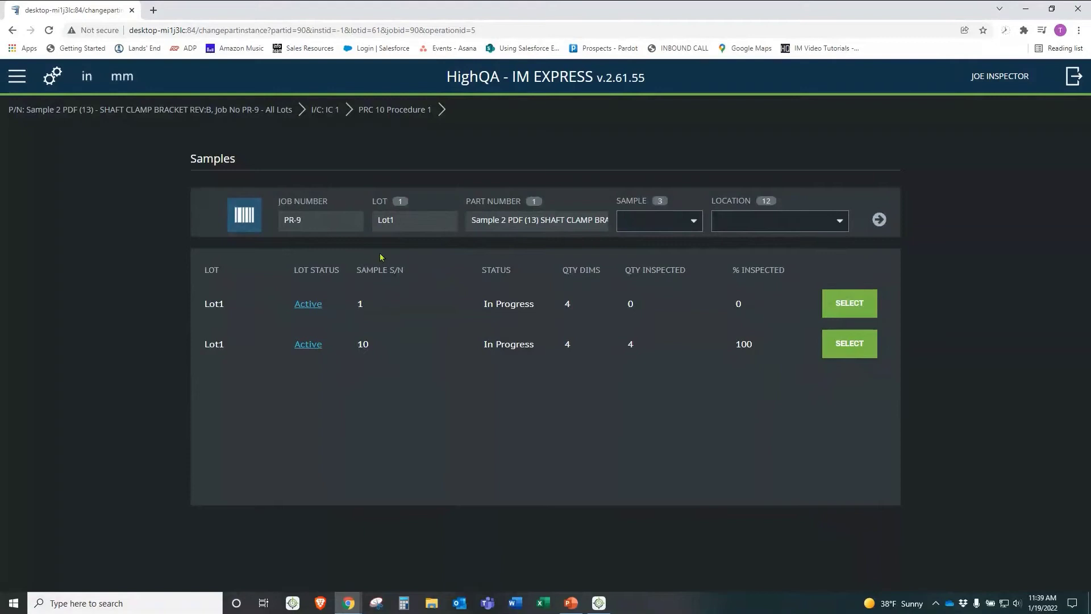
pyautogui.click(372, 272)
pyautogui.click(380, 356)
# Step: Open sample 1, record .5 for dimension 4, and begin dimension 5's entry
pyautogui.click(842, 302)
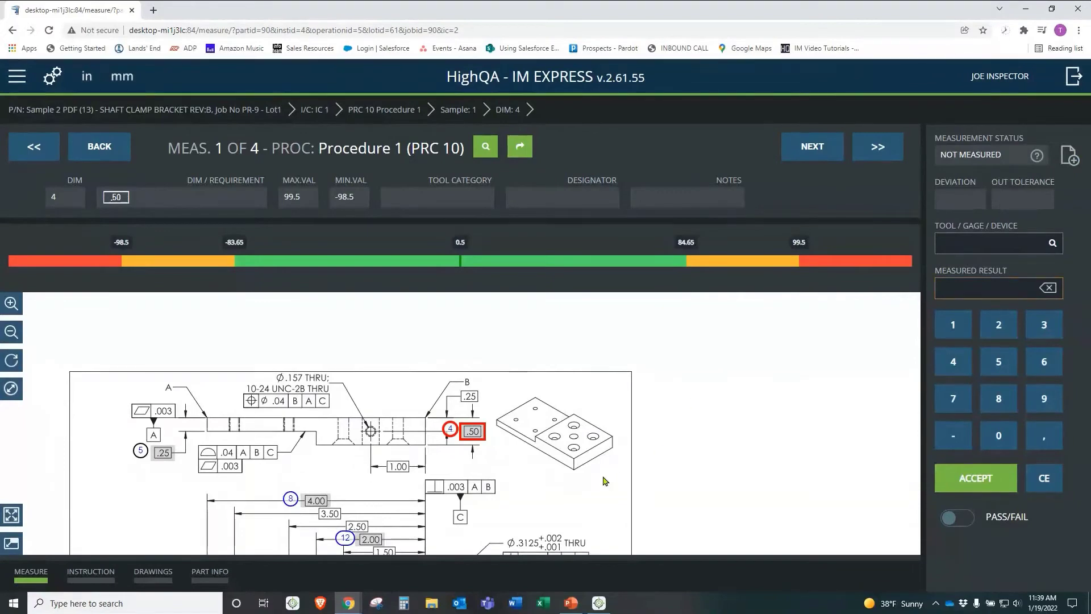
pyautogui.moveTo(604, 481)
pyautogui.mouseDown()
pyautogui.moveTo(630, 433)
pyautogui.moveTo(689, 404)
pyautogui.mouseUp()
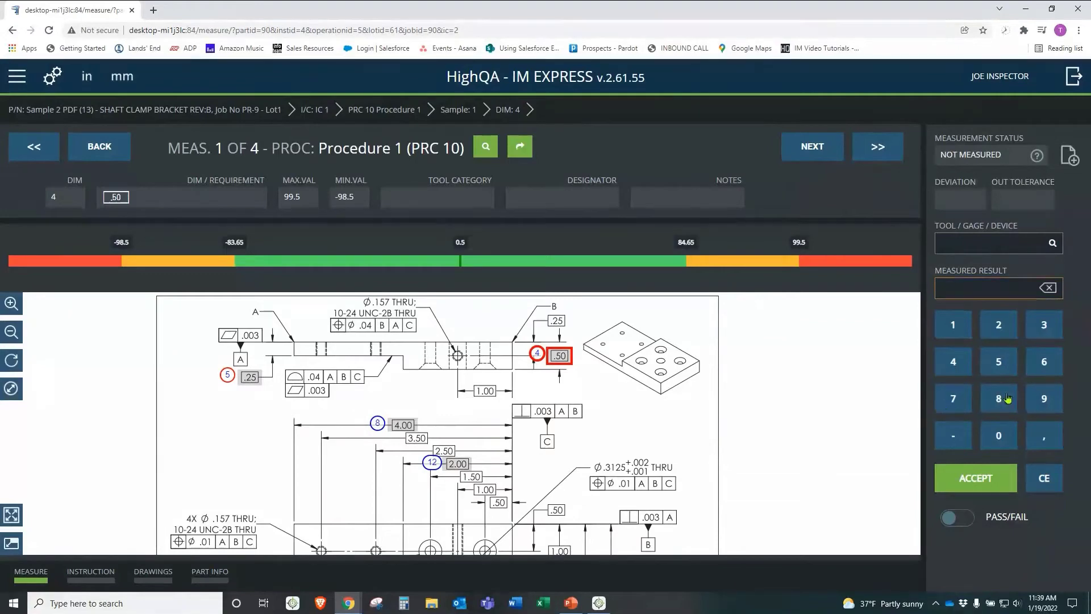
pyautogui.click(1043, 436)
pyautogui.click(998, 362)
pyautogui.press('Return')
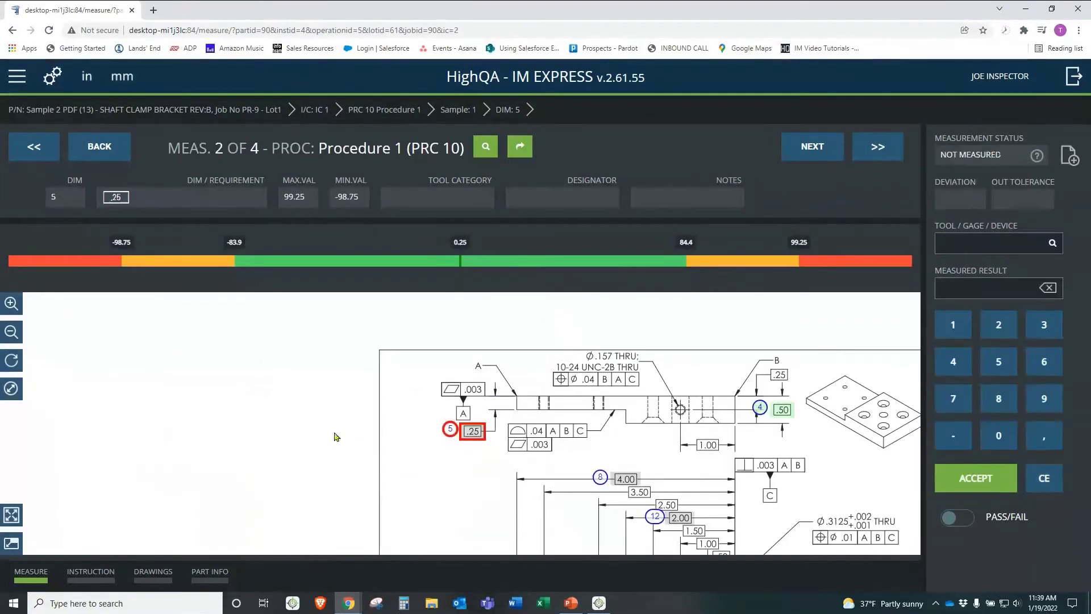
pyautogui.click(1012, 336)
# Step: Enter 250 for dimension 5, keep it failed, and close NC Records unattached
pyautogui.click(1001, 368)
pyautogui.click(994, 438)
pyautogui.click(982, 478)
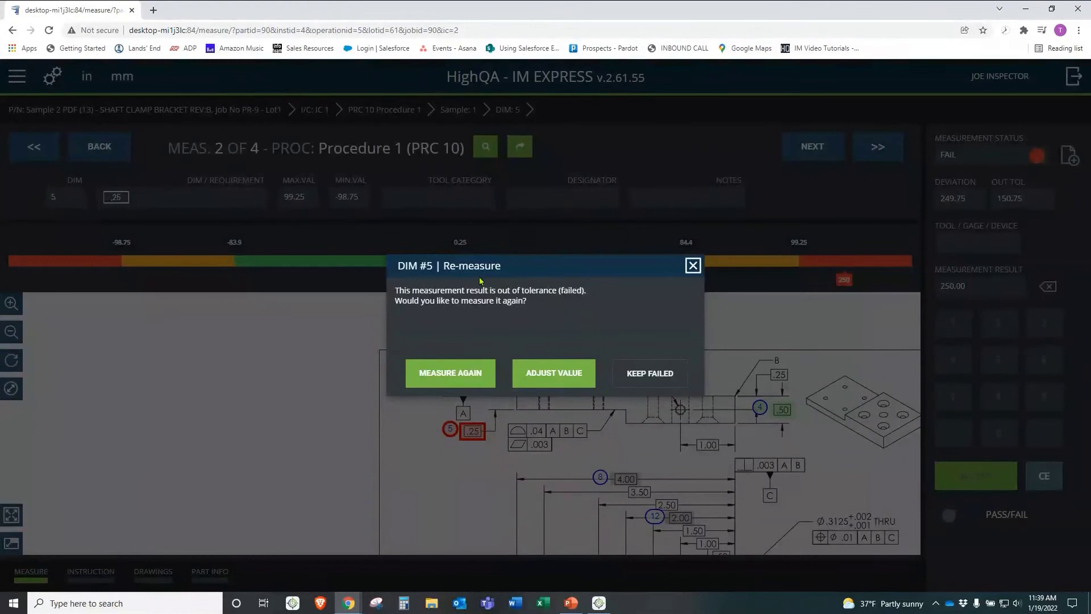
pyautogui.click(642, 373)
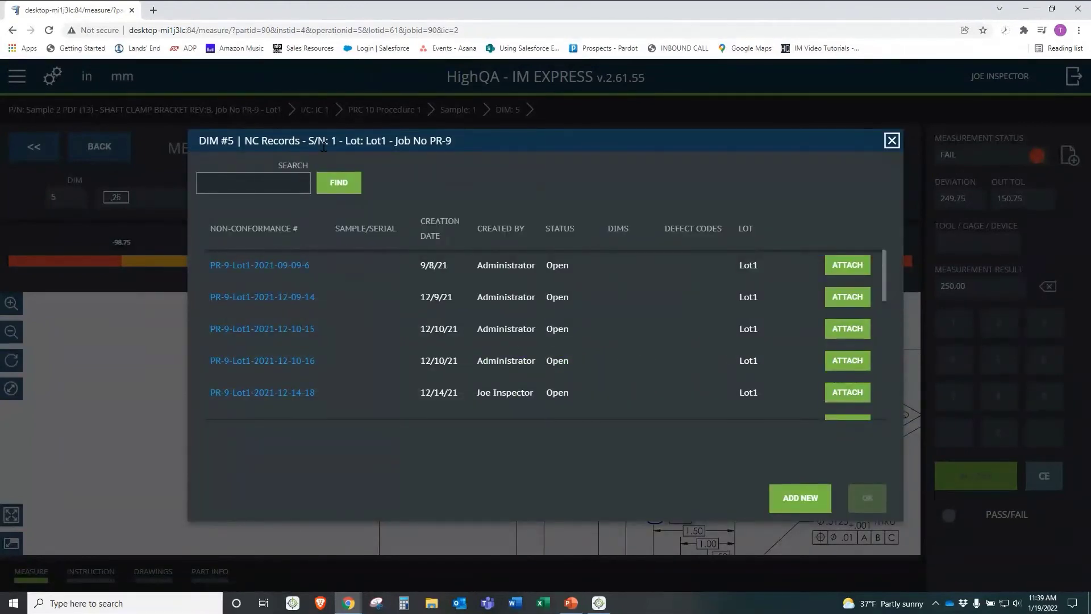
pyautogui.click(892, 141)
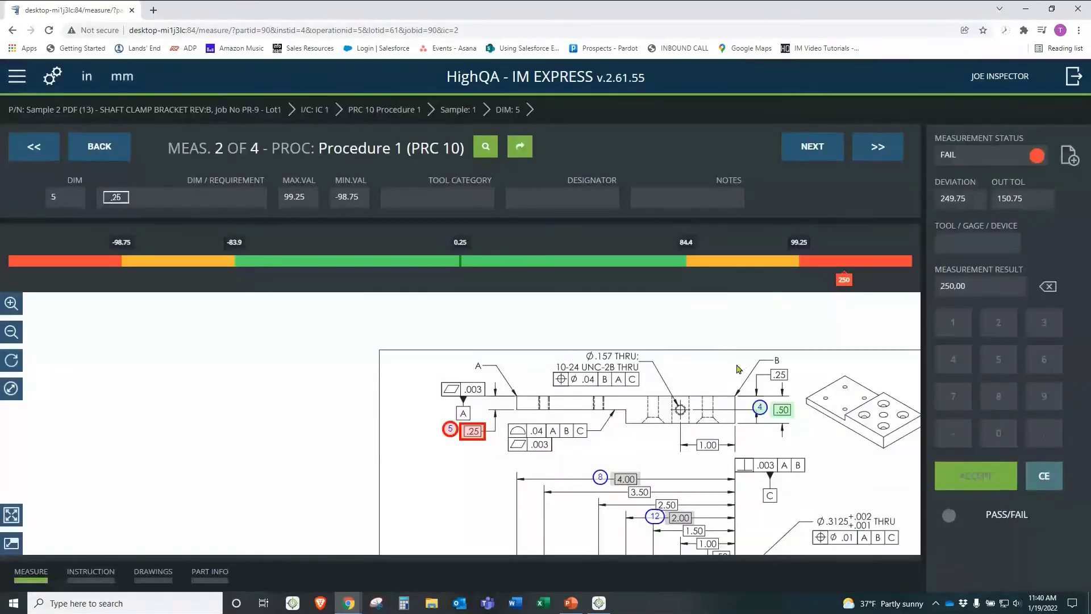
pyautogui.moveTo(754, 328)
pyautogui.mouseDown()
pyautogui.moveTo(690, 341)
pyautogui.moveTo(553, 303)
pyautogui.mouseUp()
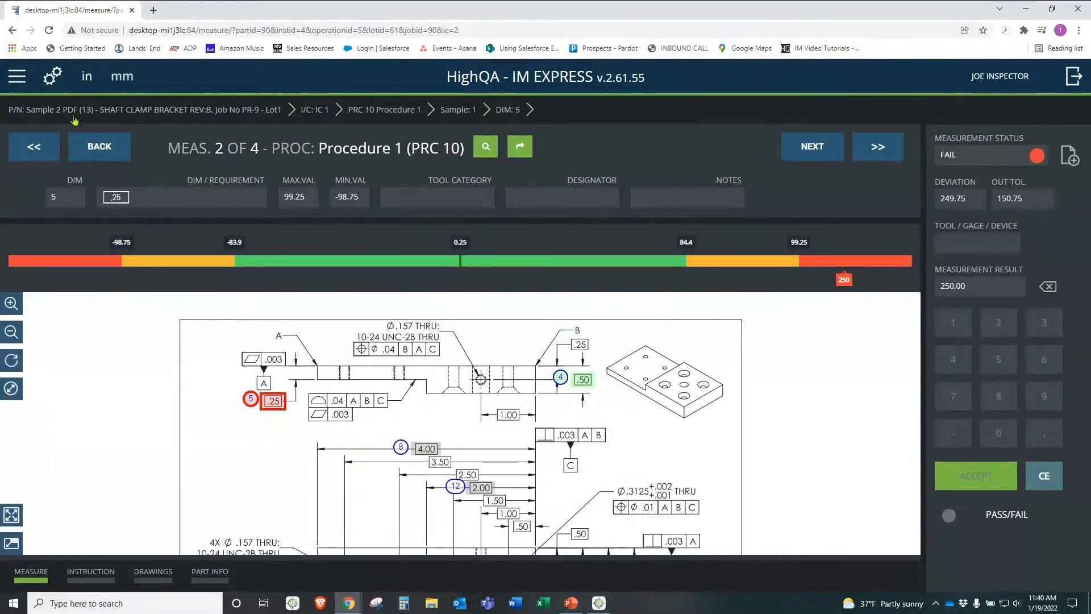
# Step: Reach IM Express's Switch App page, then bring Inspection Manager desktop forward
pyautogui.click(17, 76)
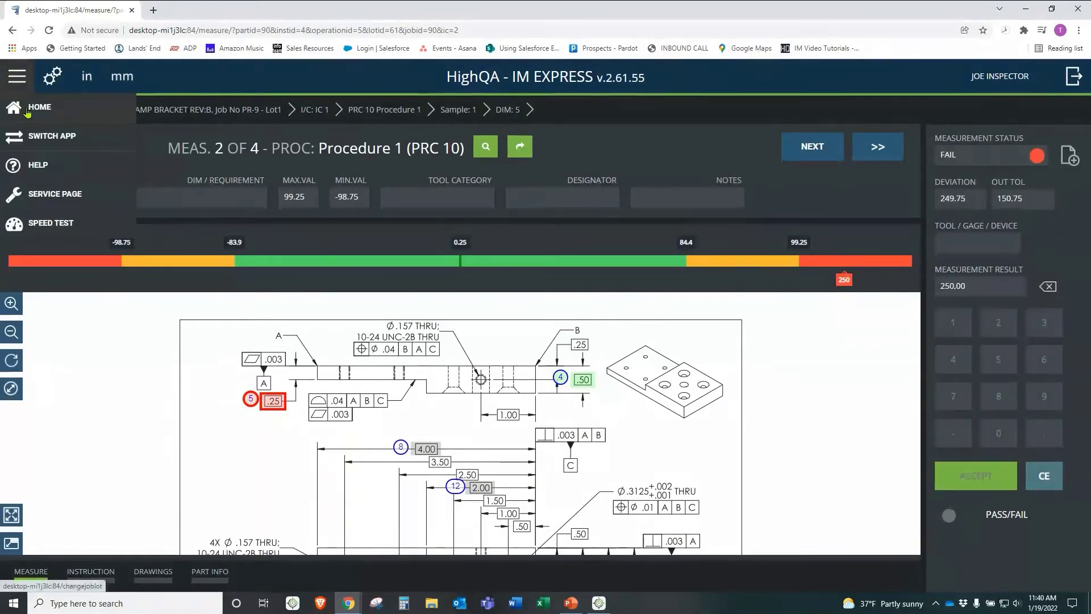
pyautogui.click(26, 108)
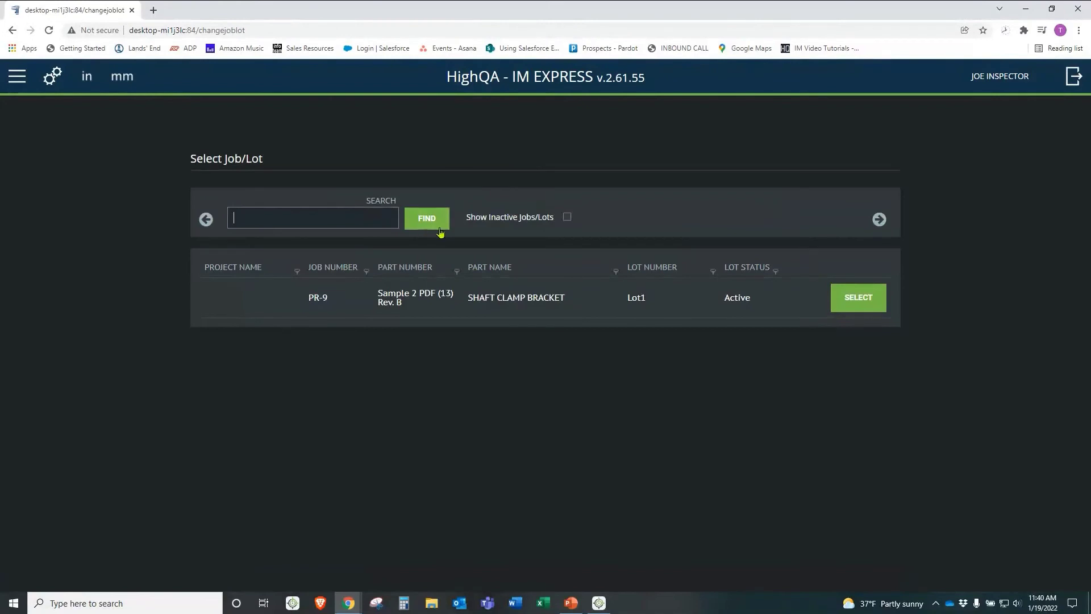
pyautogui.click(16, 81)
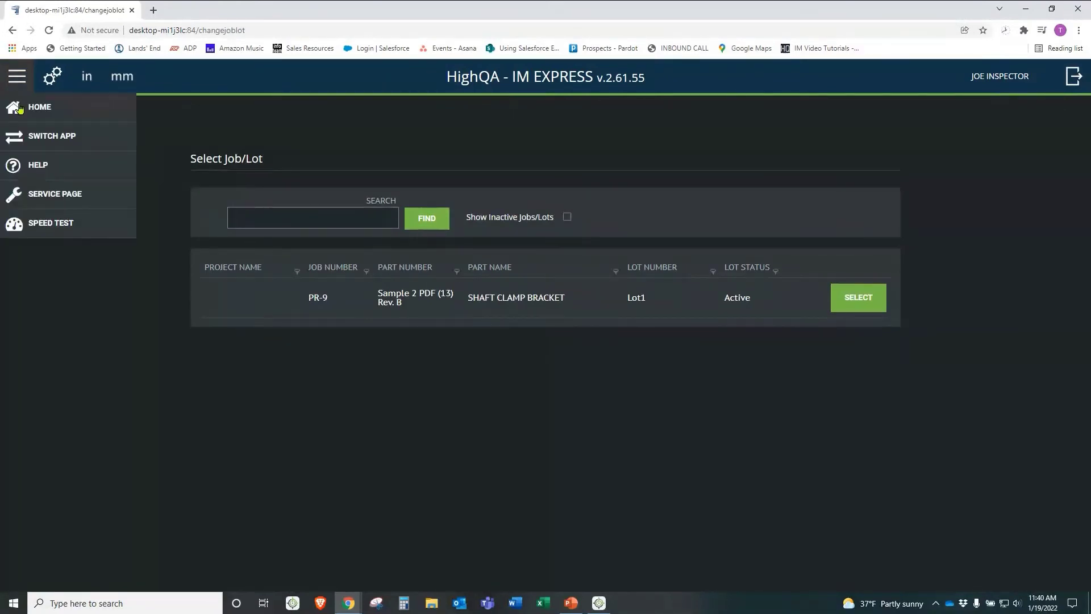
pyautogui.click(30, 138)
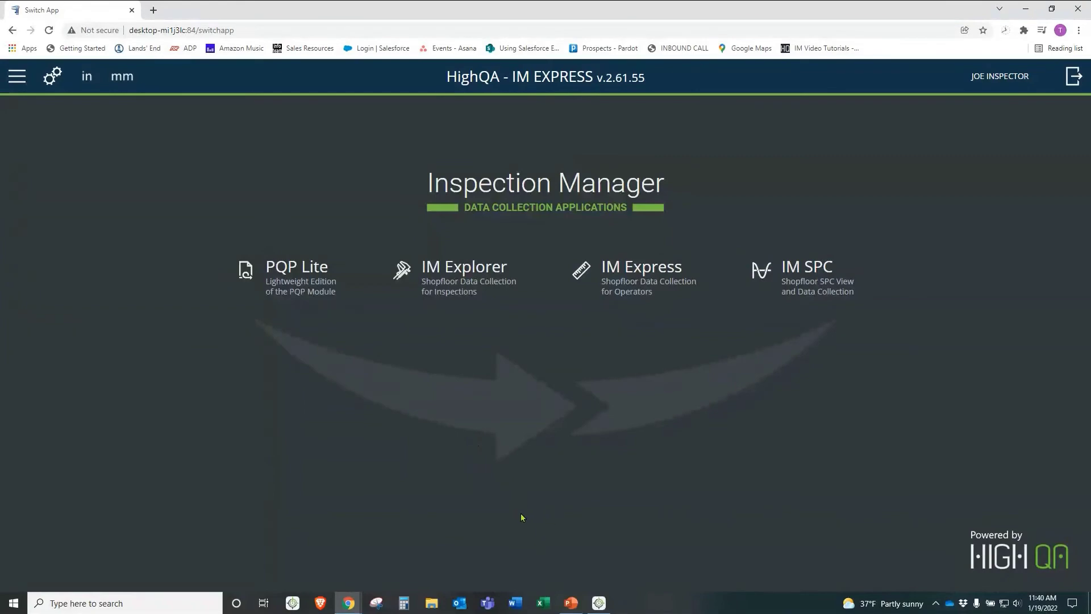
pyautogui.click(599, 603)
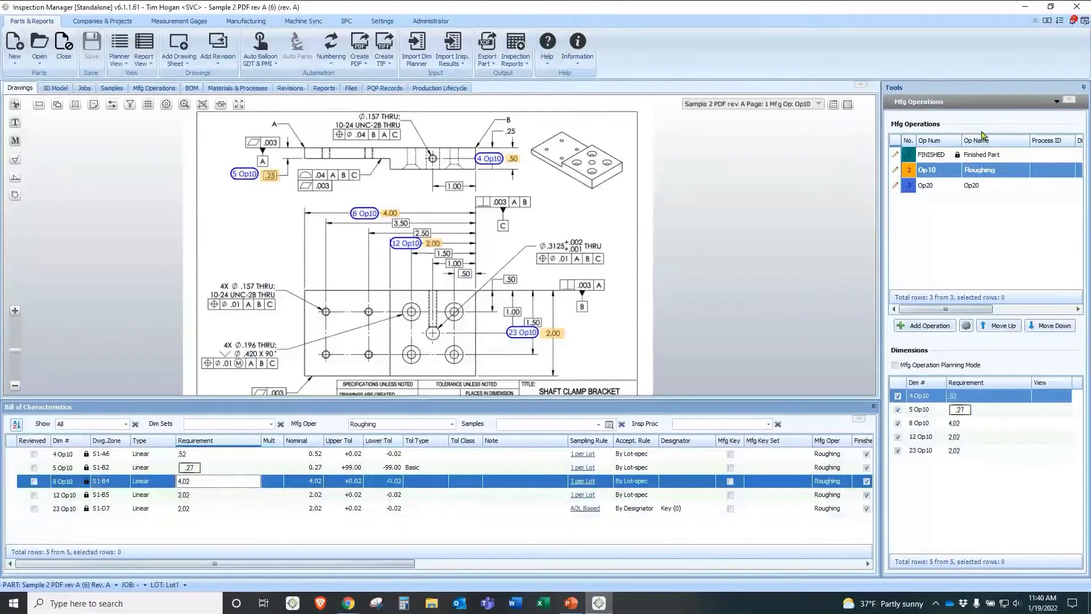
# Step: Show the Dimension Editor with Mfg Oper Finished Part, then minimize Inspection Manager
pyautogui.click(949, 102)
pyautogui.click(923, 128)
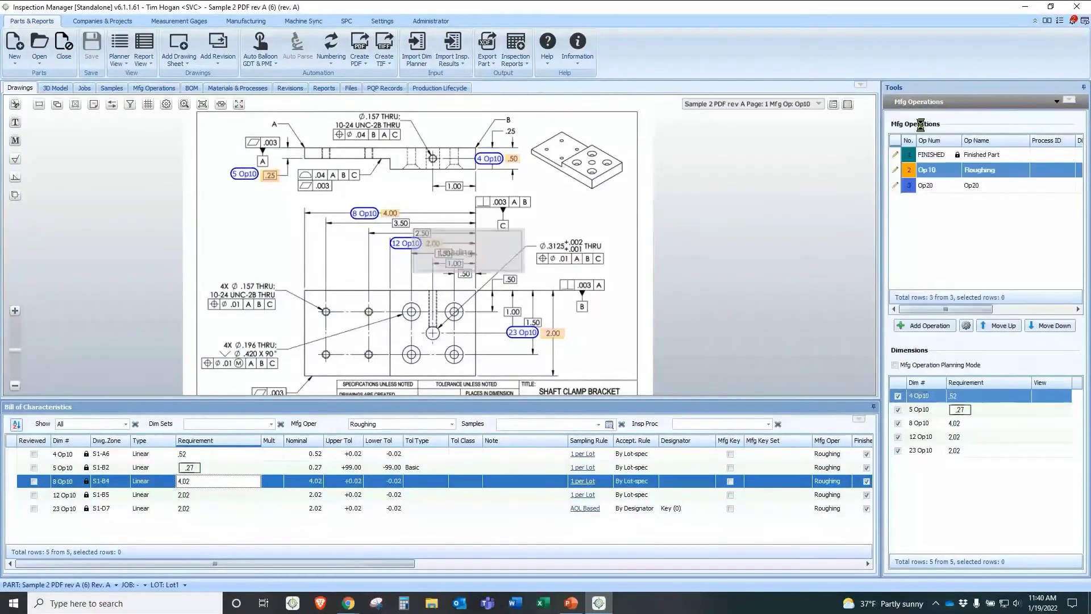
pyautogui.click(452, 424)
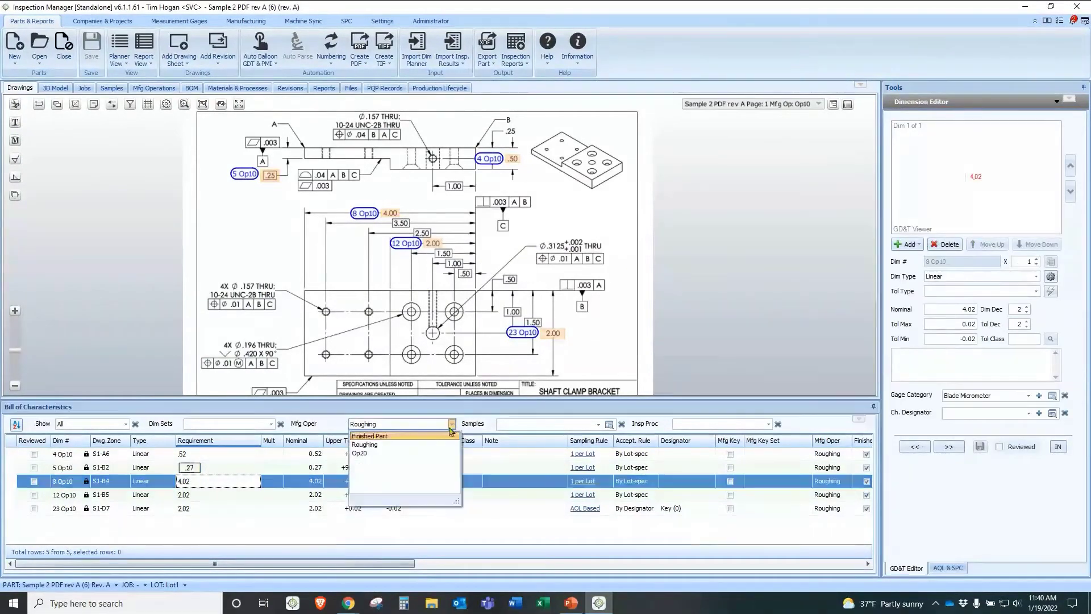
pyautogui.click(371, 437)
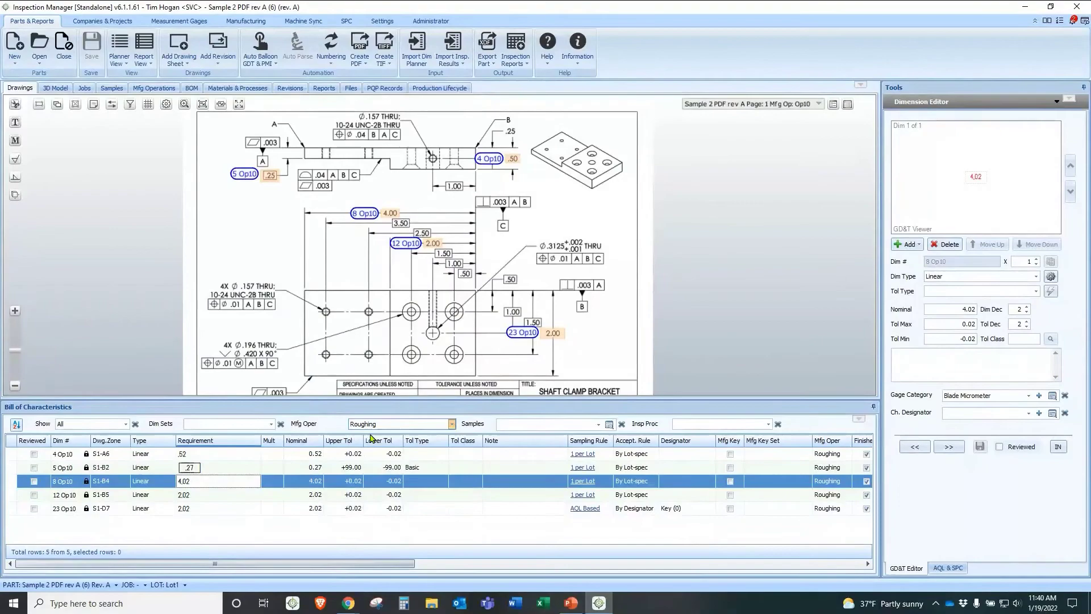
pyautogui.click(1026, 8)
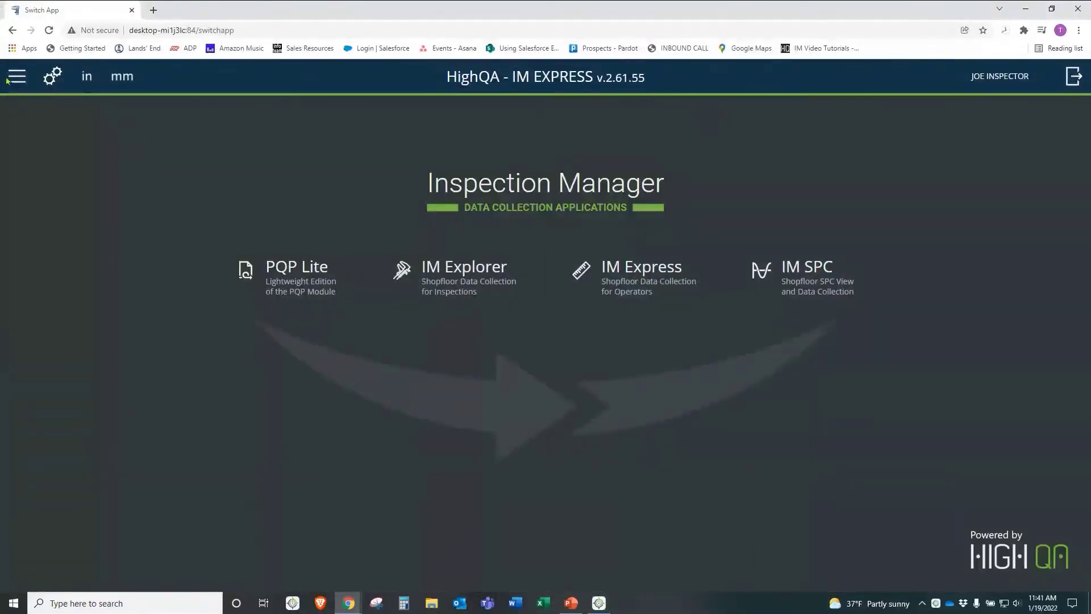
# Step: Launch IM Explorer and sign in with the account password
pyautogui.click(477, 275)
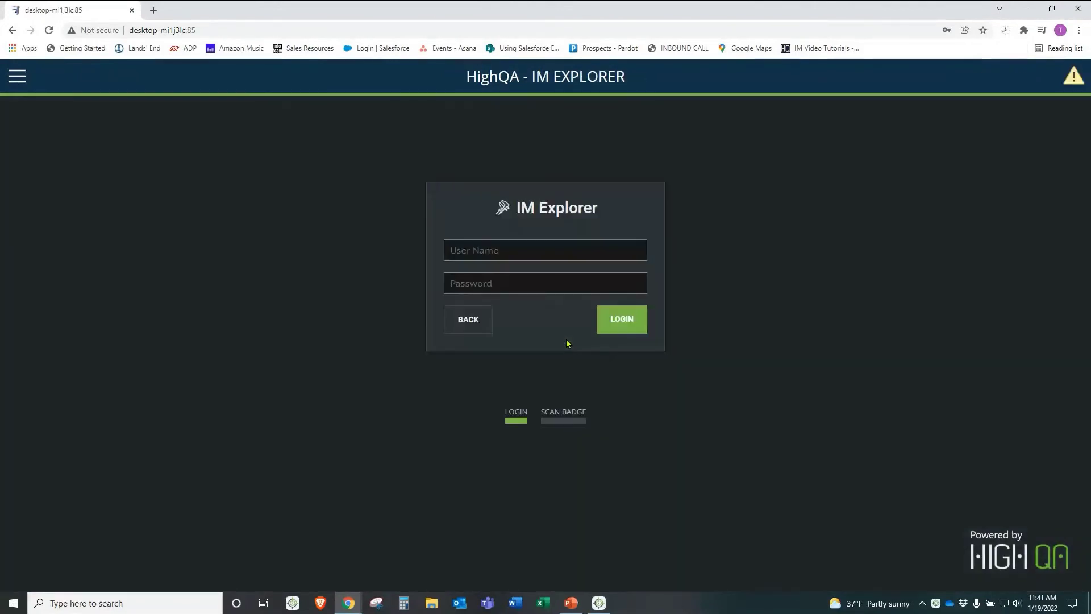
pyautogui.press('Return')
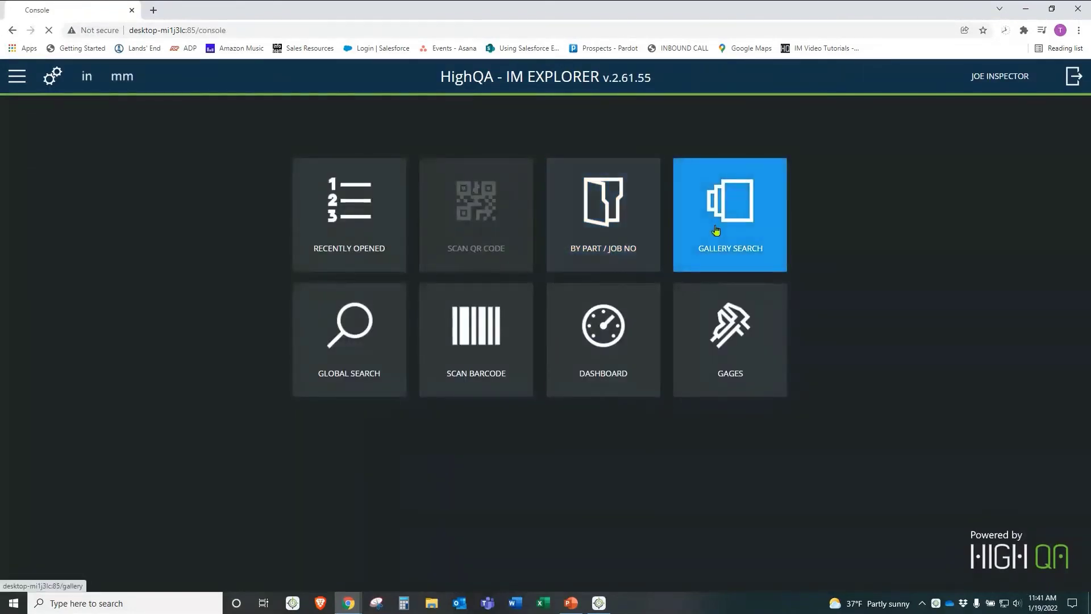
# Step: Filter the gallery to job PR-62, open its part, and show the PR-62 job status
pyautogui.click(691, 245)
pyautogui.click(357, 159)
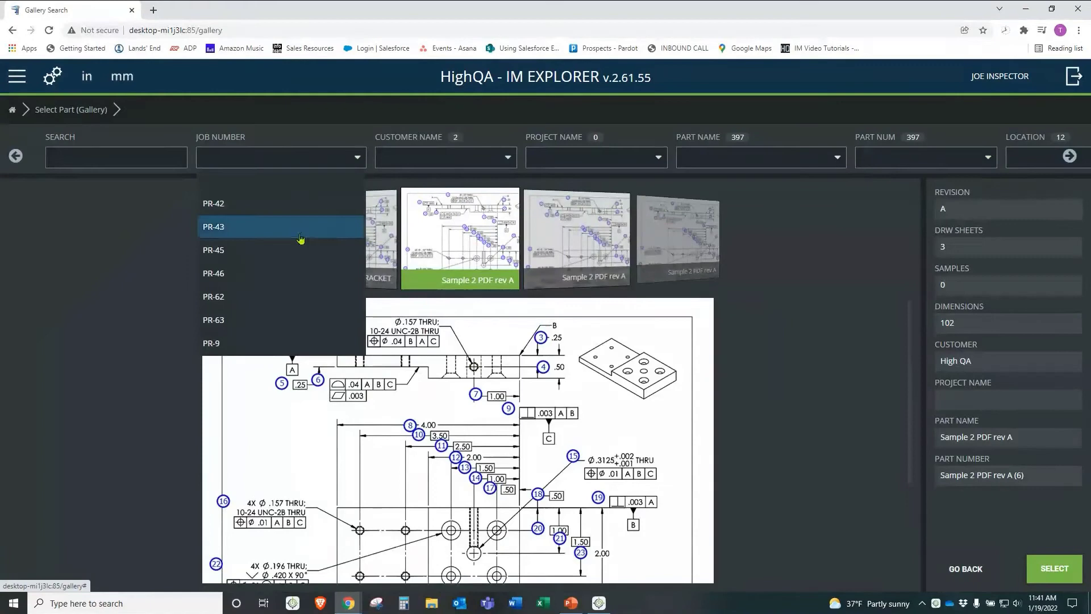
pyautogui.click(292, 296)
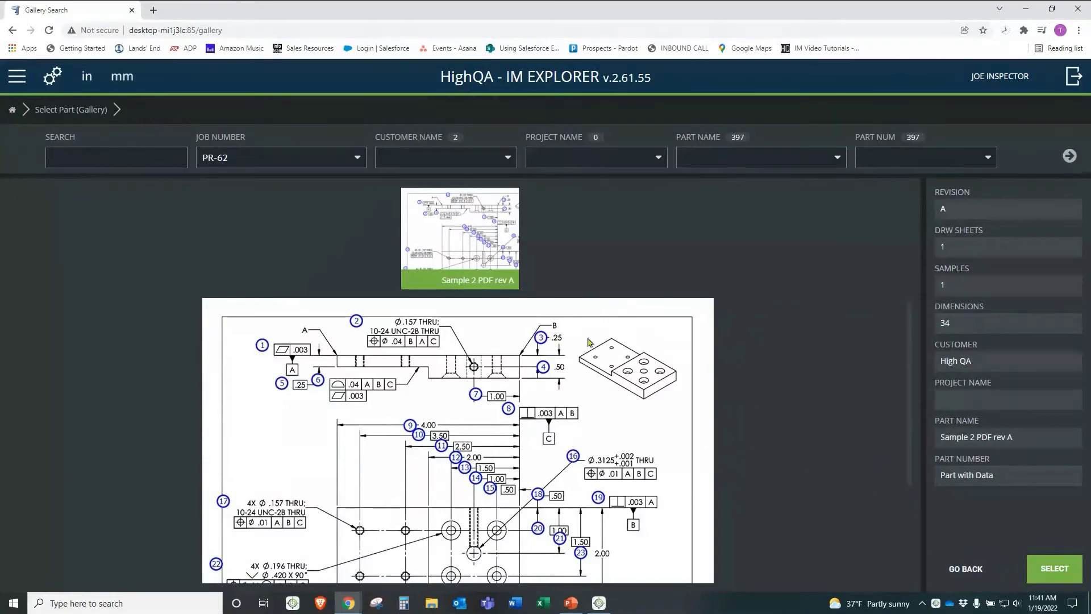
pyautogui.doubleClick(441, 261)
pyautogui.click(68, 239)
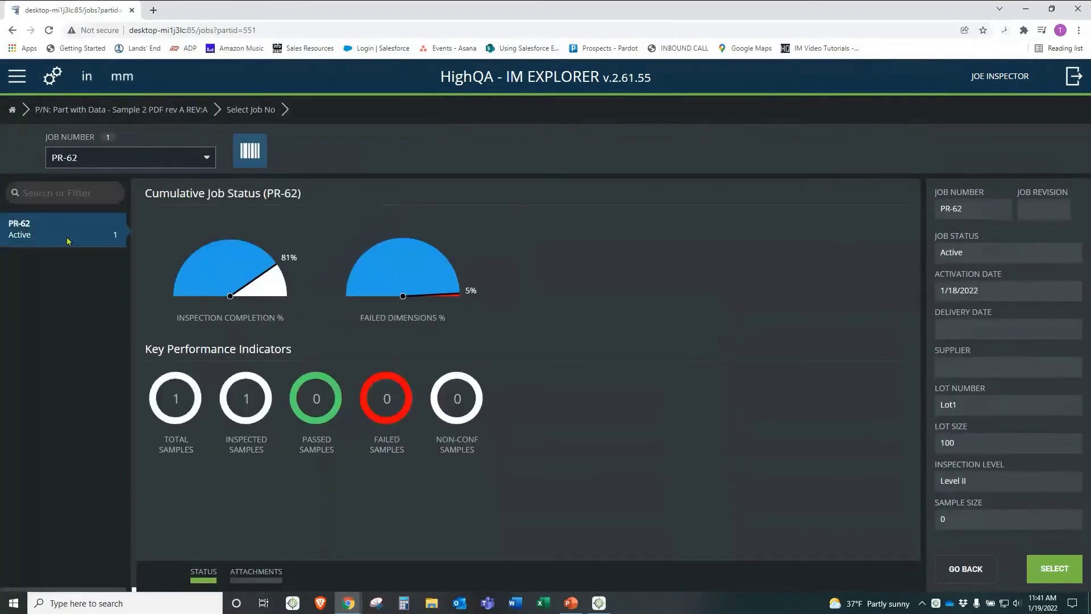
# Step: Open sample 001 with Finished Part as the operation and select dimension 2.1, the Ø.157 hole
pyautogui.doubleClick(68, 240)
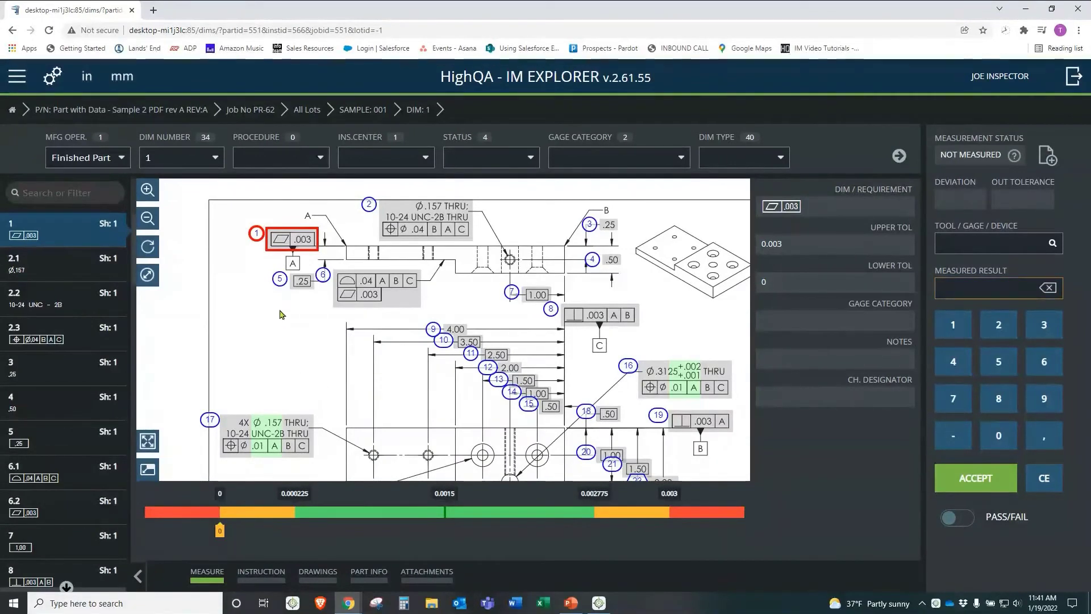
pyautogui.click(122, 163)
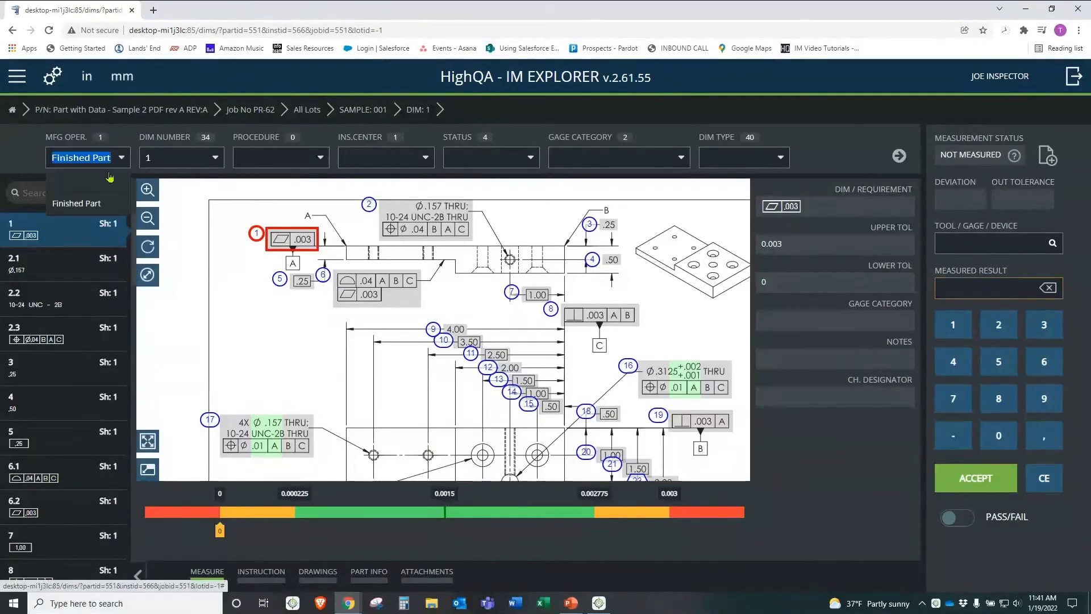
pyautogui.click(284, 328)
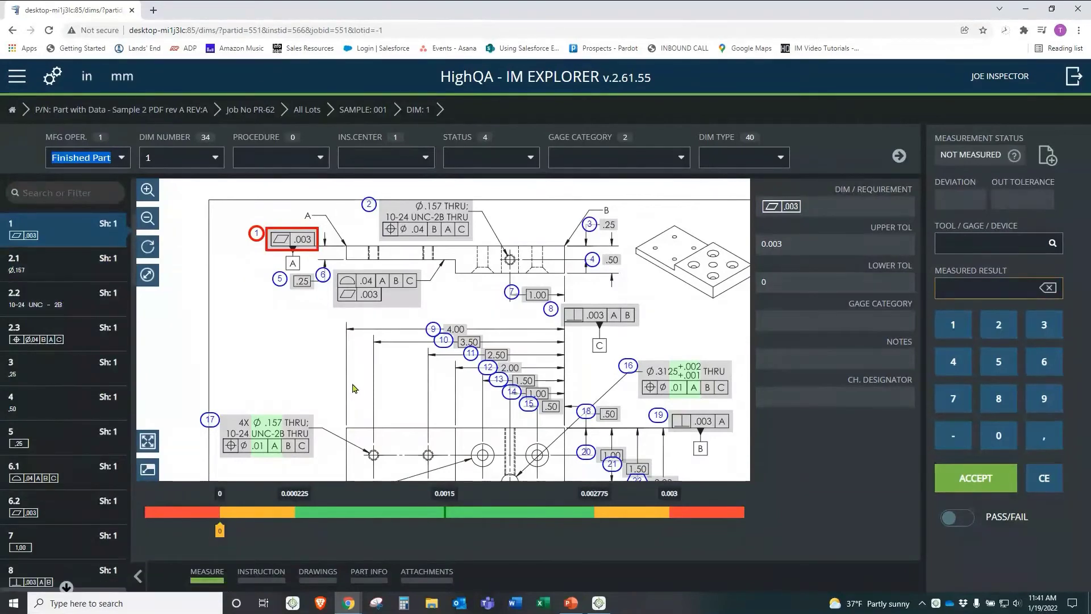
pyautogui.moveTo(352, 389); pyautogui.dragTo(338, 382)
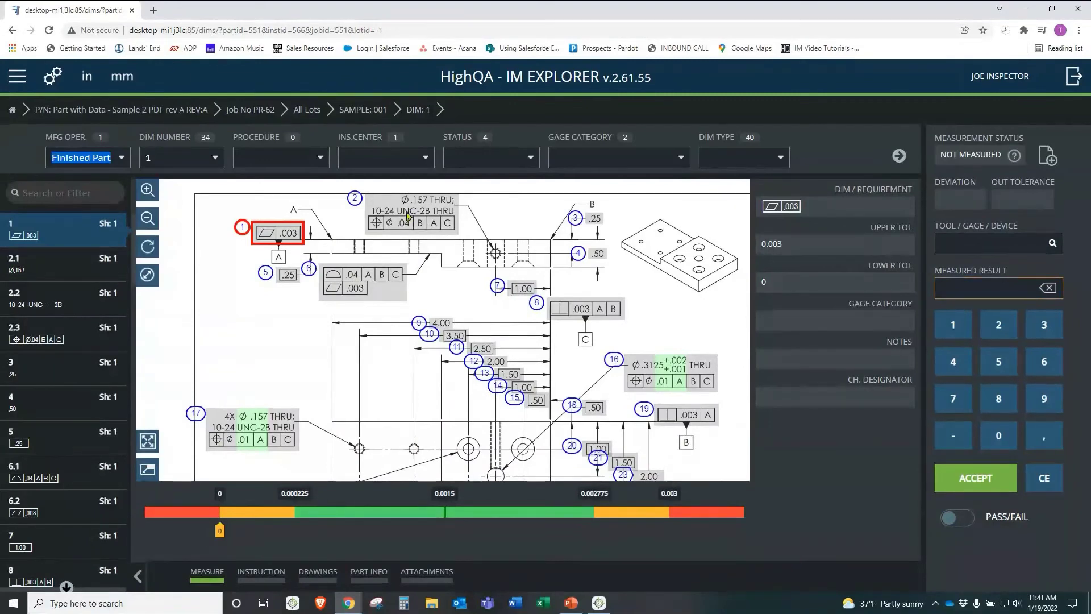
pyautogui.click(389, 214)
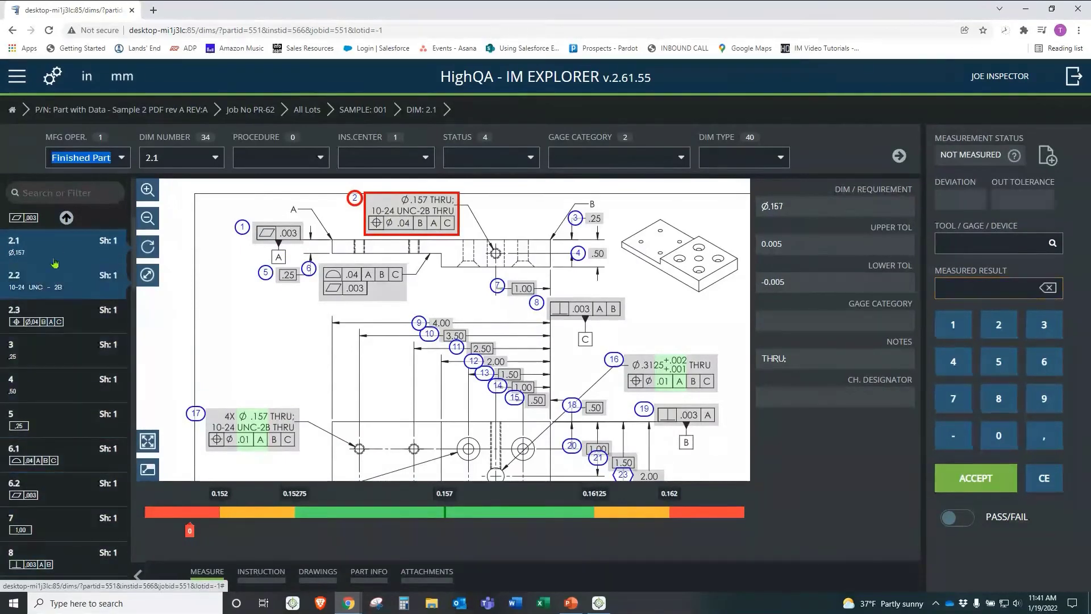
# Step: Swap dimension 2.2's gage for Thread Plug Gage 256 and accept the thread as PASSED
pyautogui.click(55, 290)
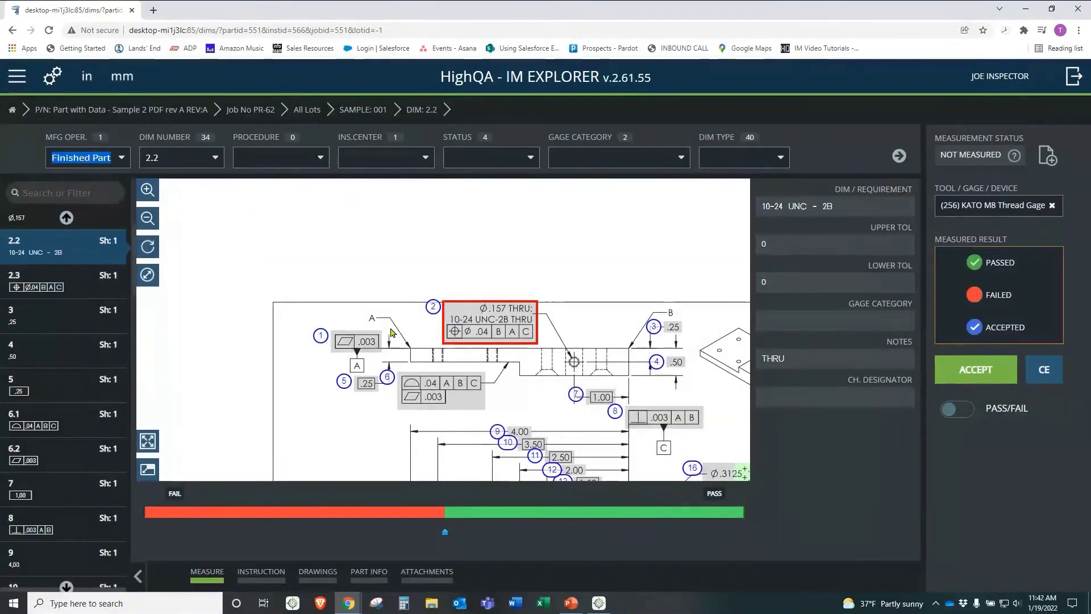
pyautogui.click(1053, 207)
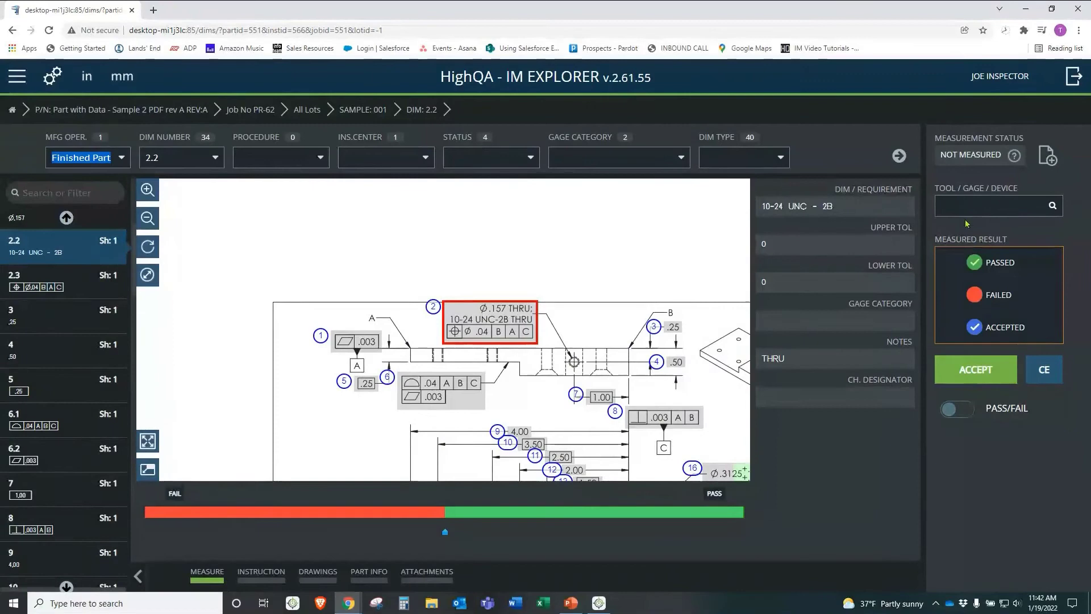
pyautogui.click(978, 211)
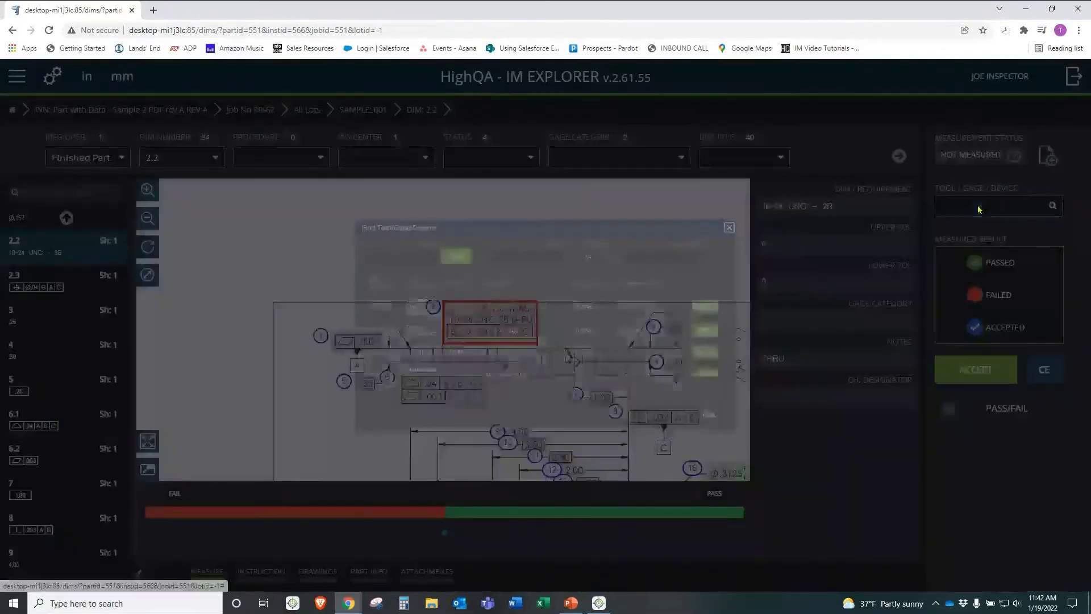
pyautogui.click(571, 224)
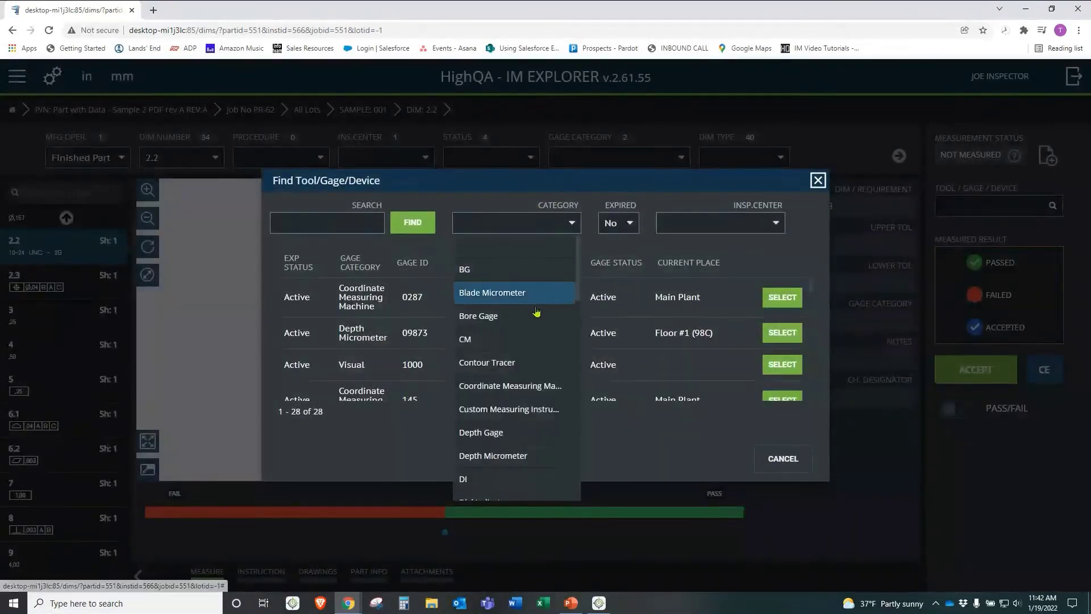
pyautogui.scroll(-6, 540, 312)
pyautogui.click(519, 349)
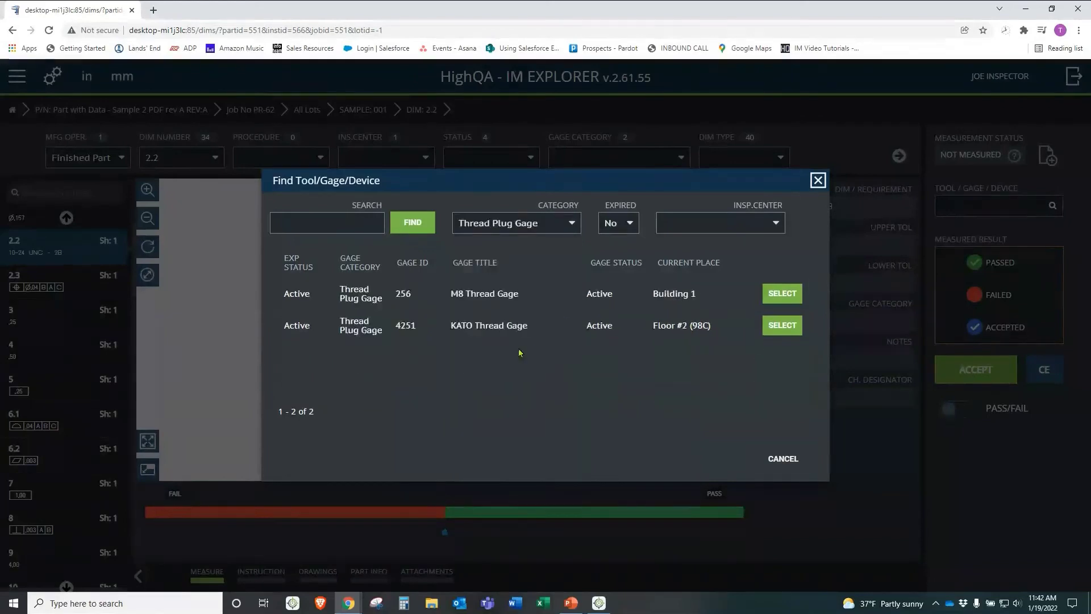
pyautogui.click(782, 293)
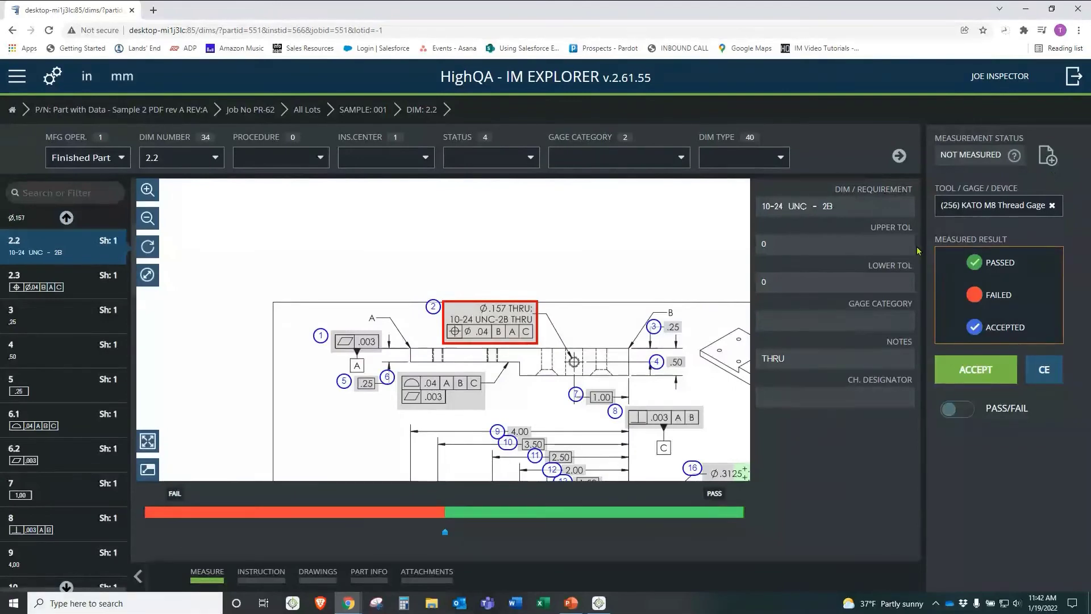
pyautogui.click(981, 263)
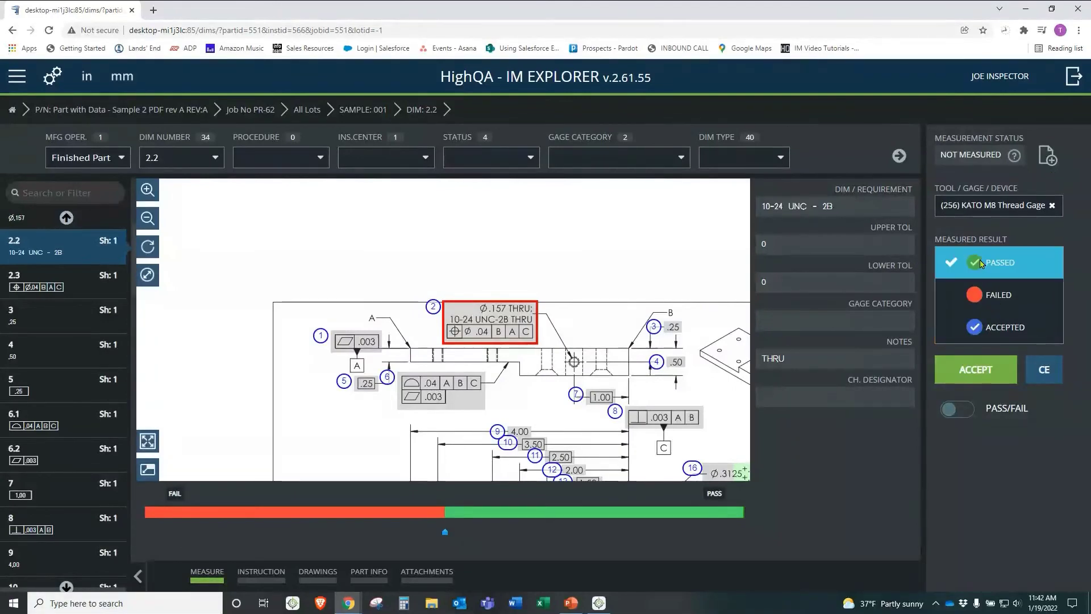
pyautogui.click(977, 370)
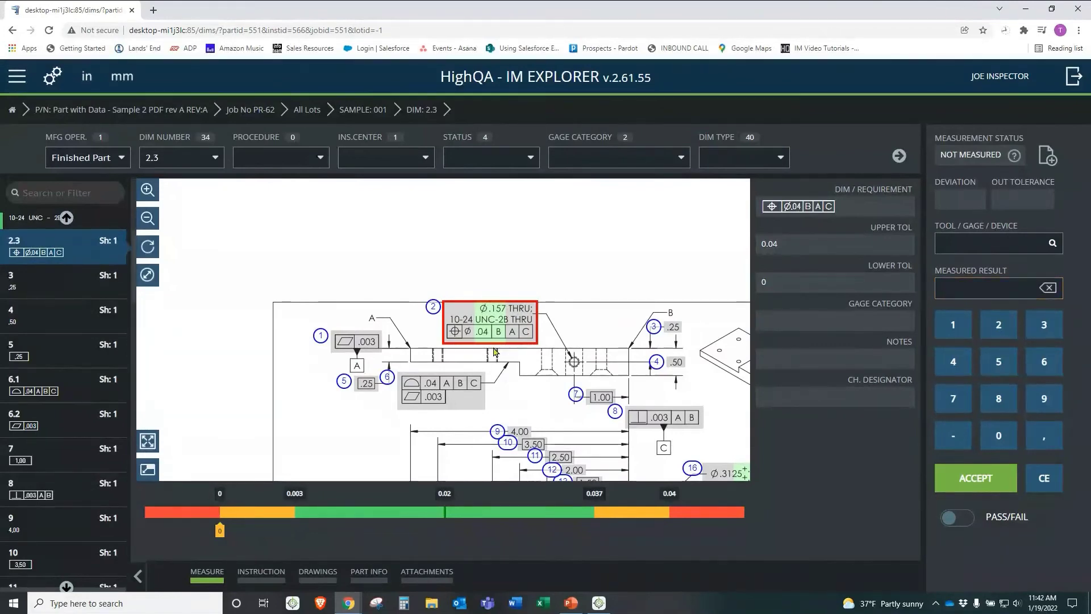
# Step: Pan the drawing to show more of it around dimension 2.3's Ø.04 position tolerance
pyautogui.moveTo(493, 318)
pyautogui.mouseDown()
pyautogui.moveTo(474, 278)
pyautogui.moveTo(412, 215)
pyautogui.mouseUp()
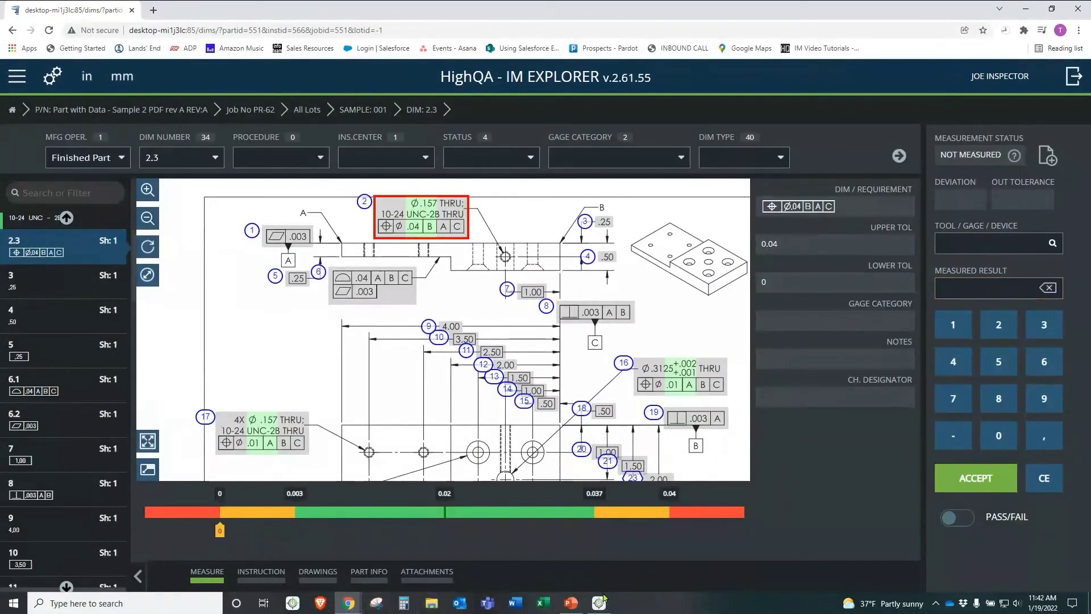
# Step: Move from the IM Explorer browser window back to the Inspection Manager desktop program
pyautogui.click(600, 603)
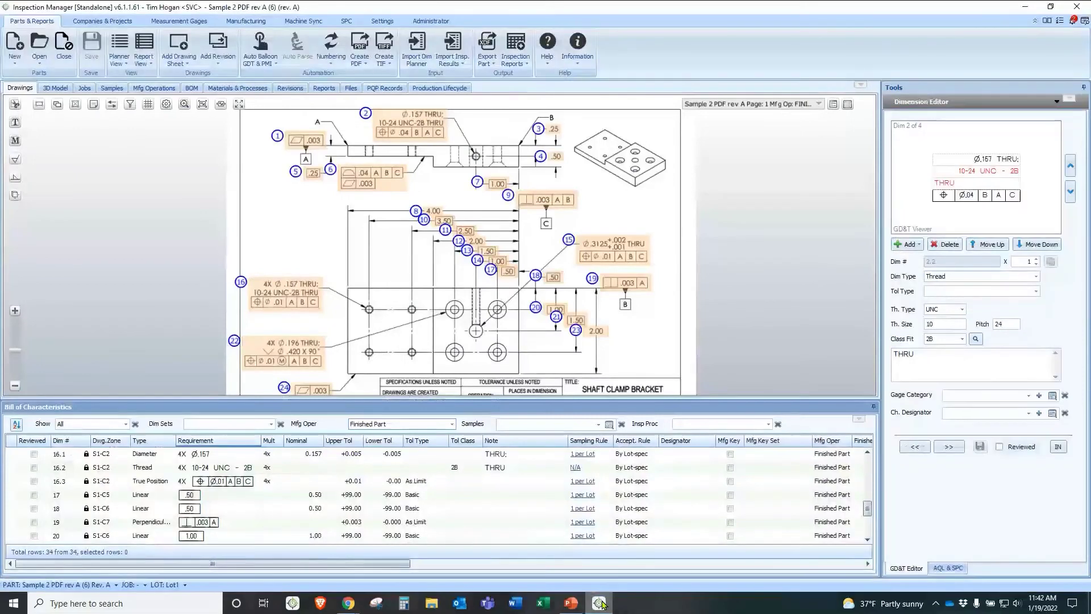
pyautogui.click(41, 61)
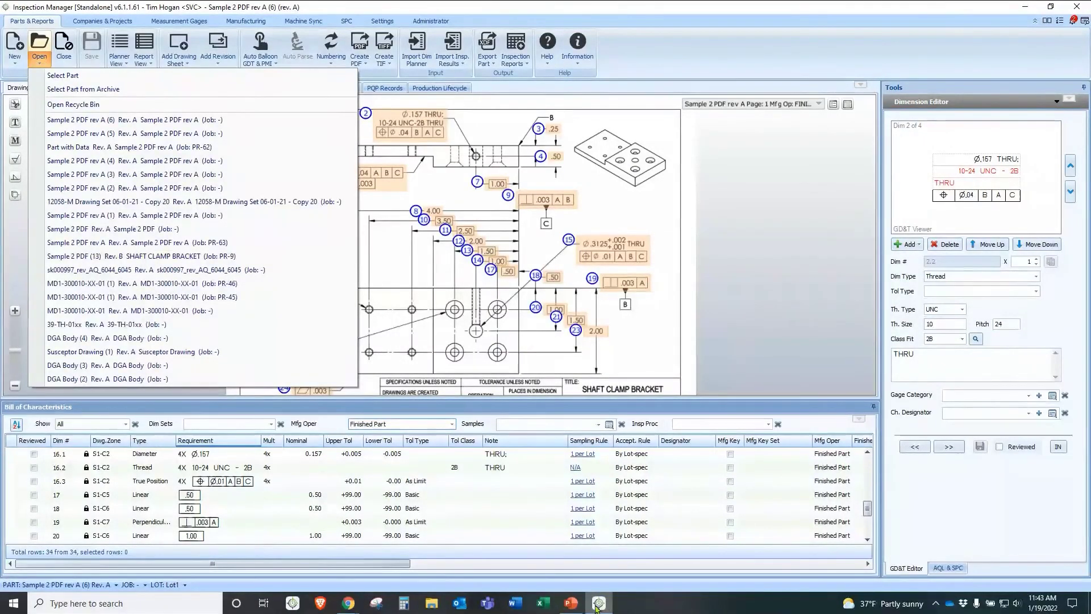
pyautogui.click(349, 604)
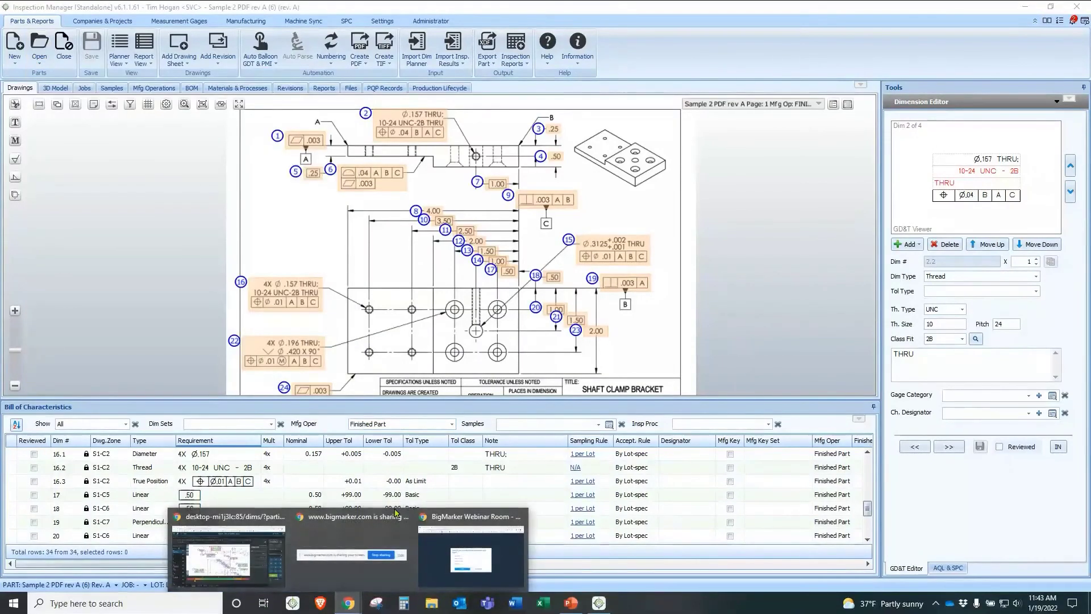
pyautogui.click(245, 560)
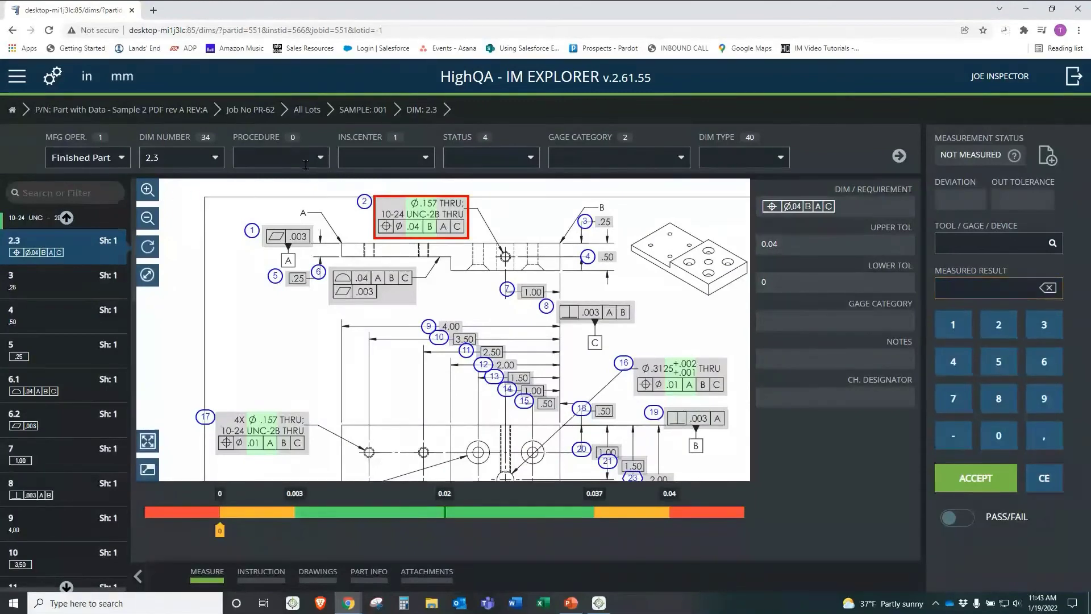
pyautogui.press('ctrl')
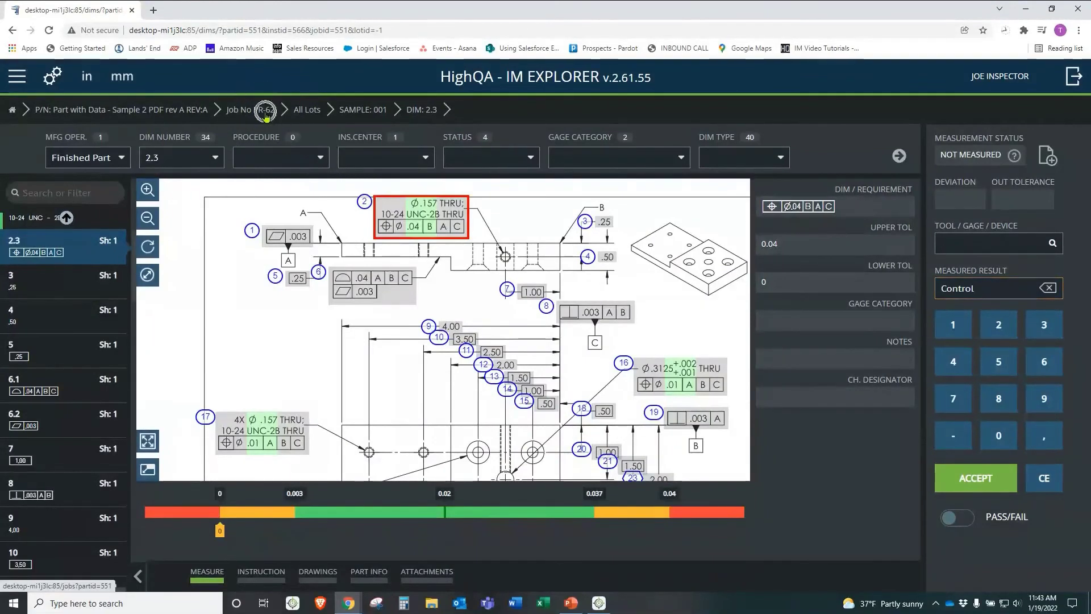
pyautogui.press('ctrl')
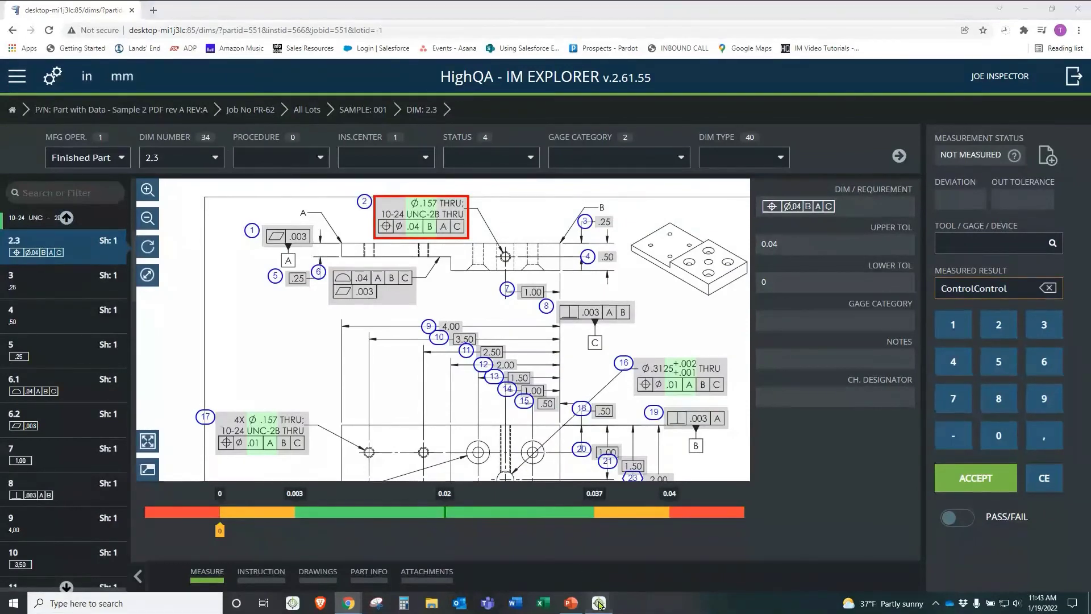
pyautogui.click(598, 602)
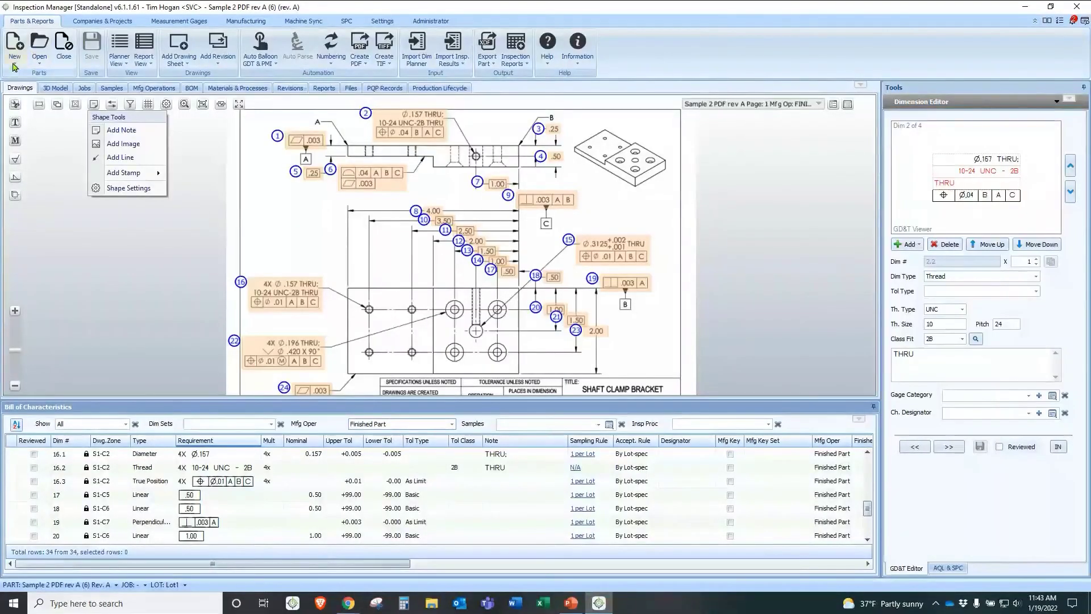
# Step: Open Part with Data (Job PR-62) from recent parts and select sample 001 (1) - Lot1
pyautogui.click(40, 61)
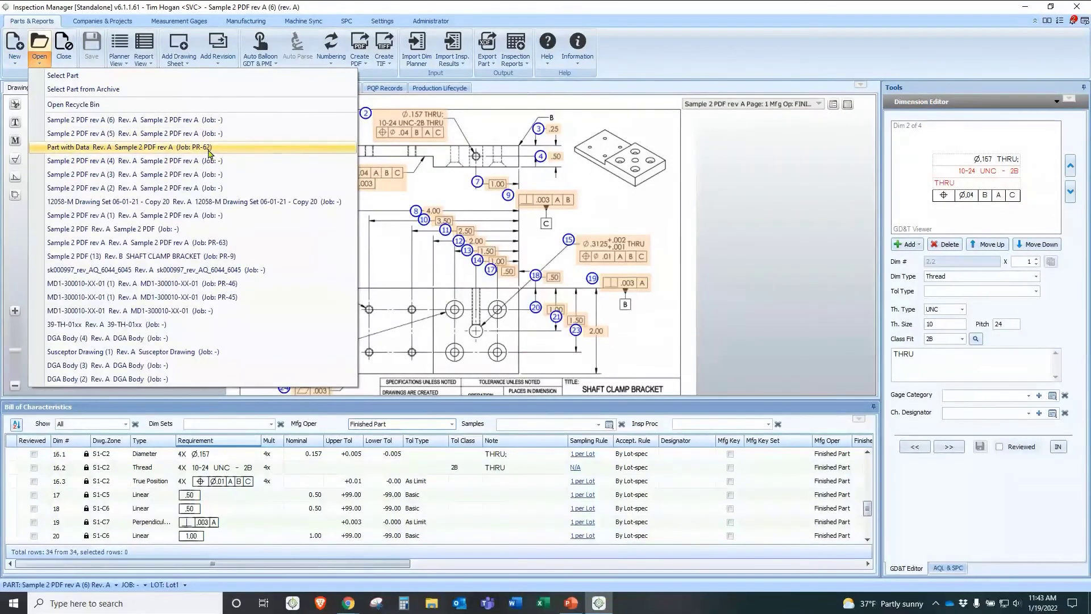
pyautogui.click(158, 147)
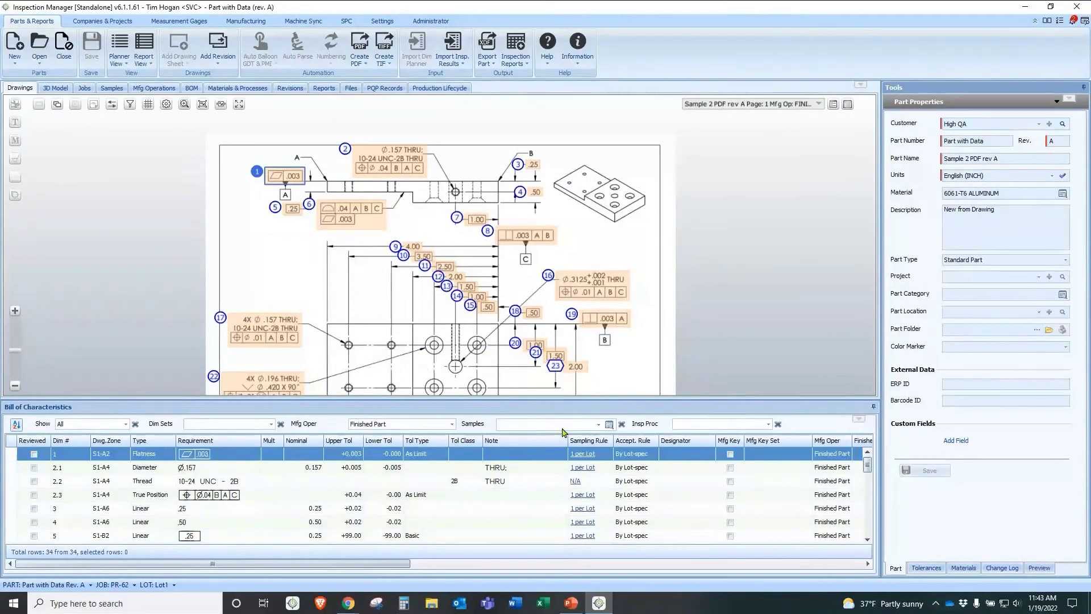
pyautogui.click(598, 424)
pyautogui.click(503, 447)
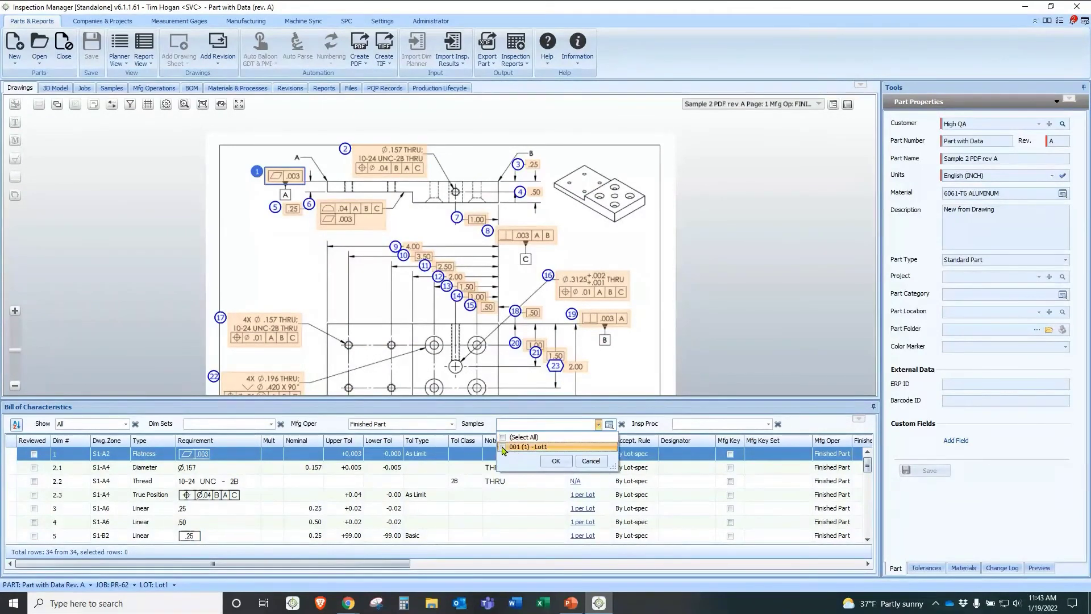
pyautogui.click(559, 461)
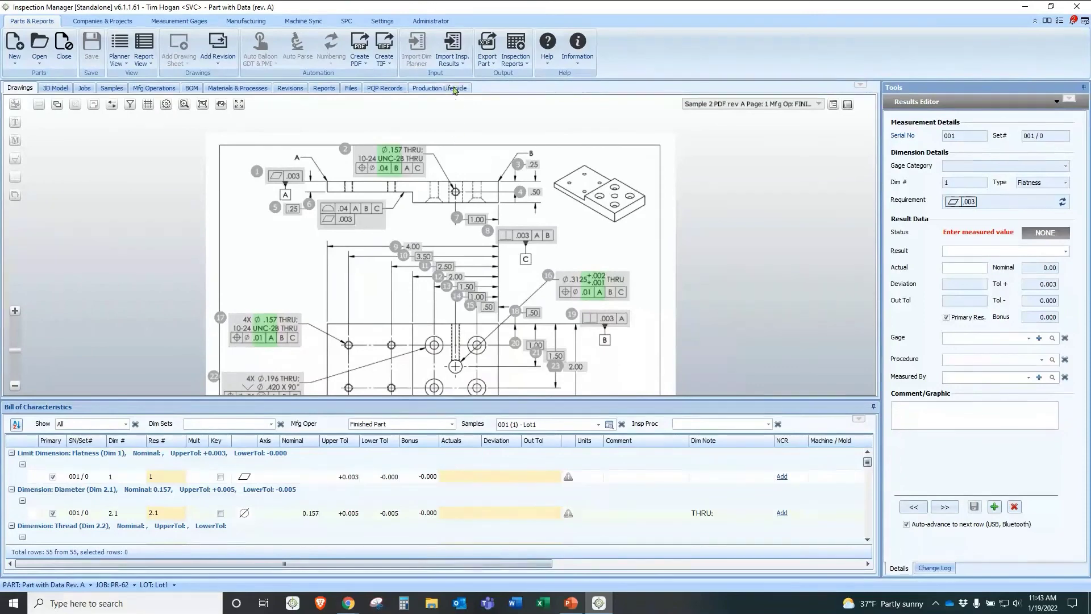
# Step: Import inspection results from the file 'Sample results - 16_17_web' into sample 001
pyautogui.click(457, 64)
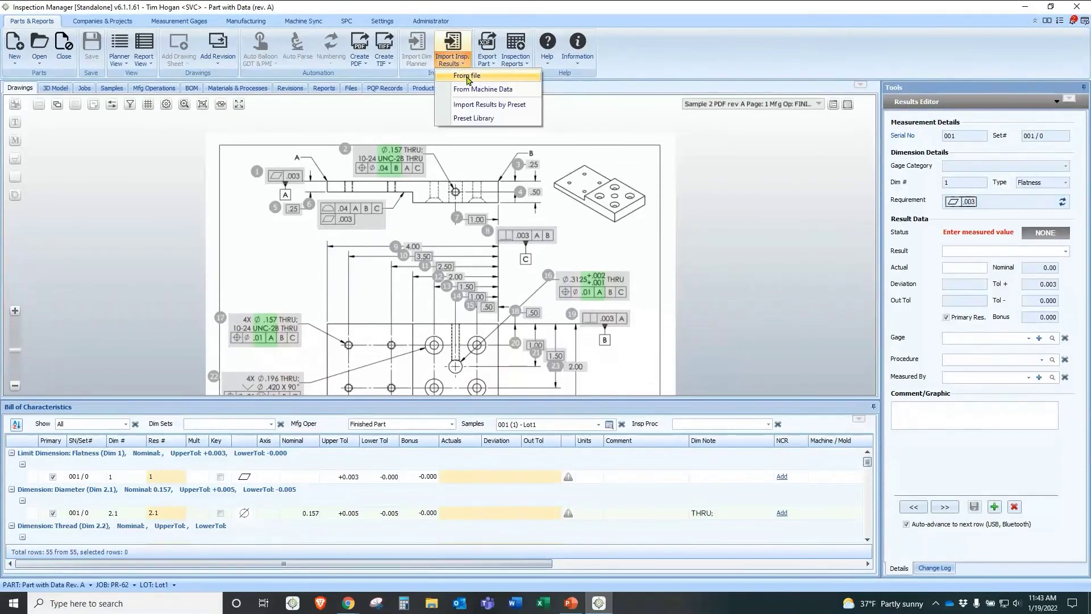
pyautogui.click(468, 77)
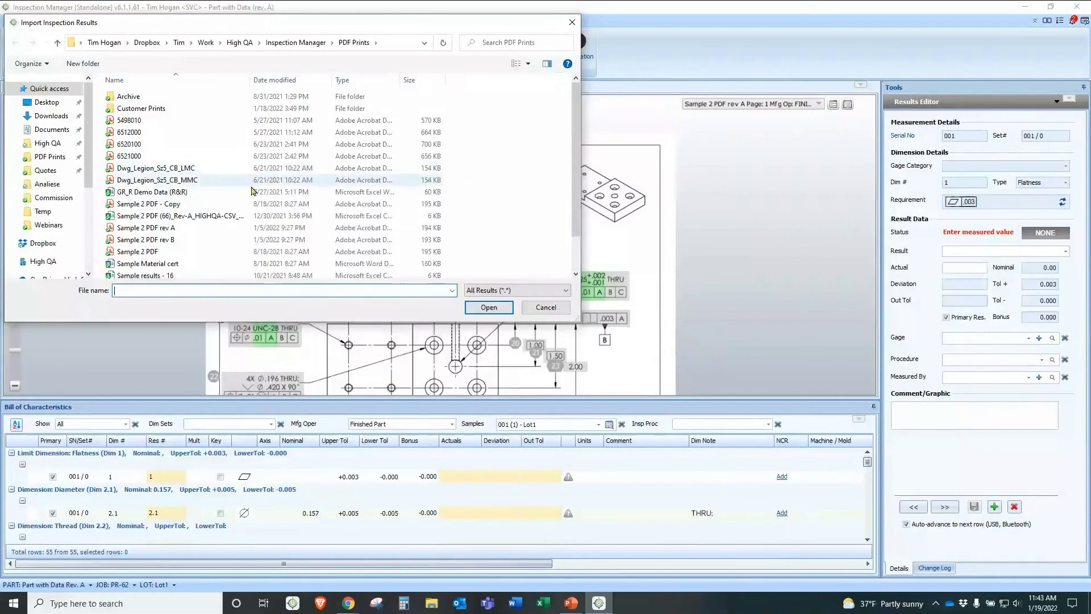
pyautogui.scroll(-1, 277, 179)
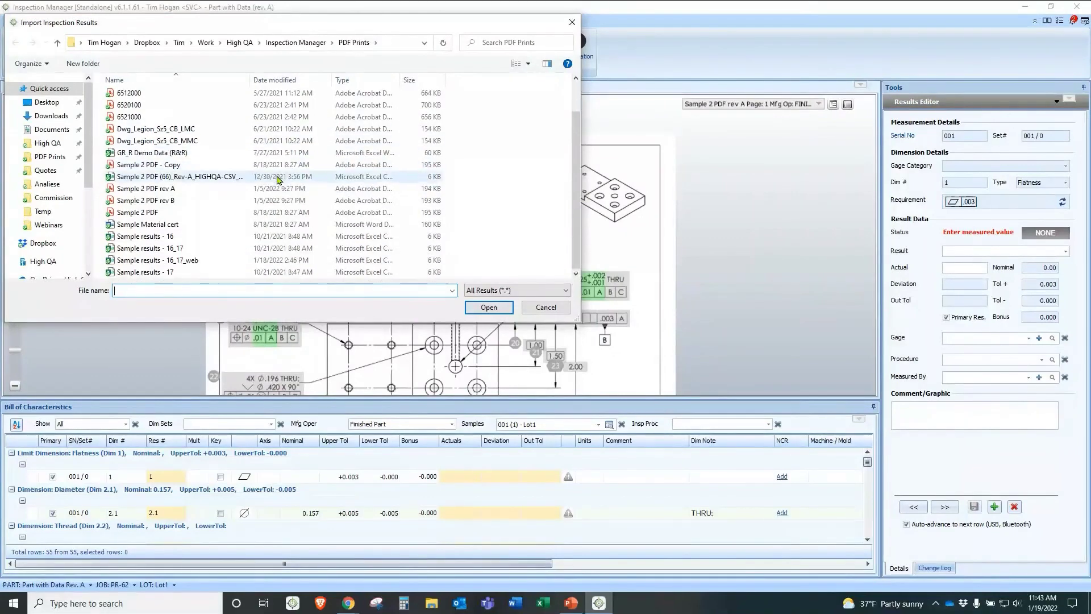
pyautogui.doubleClick(216, 259)
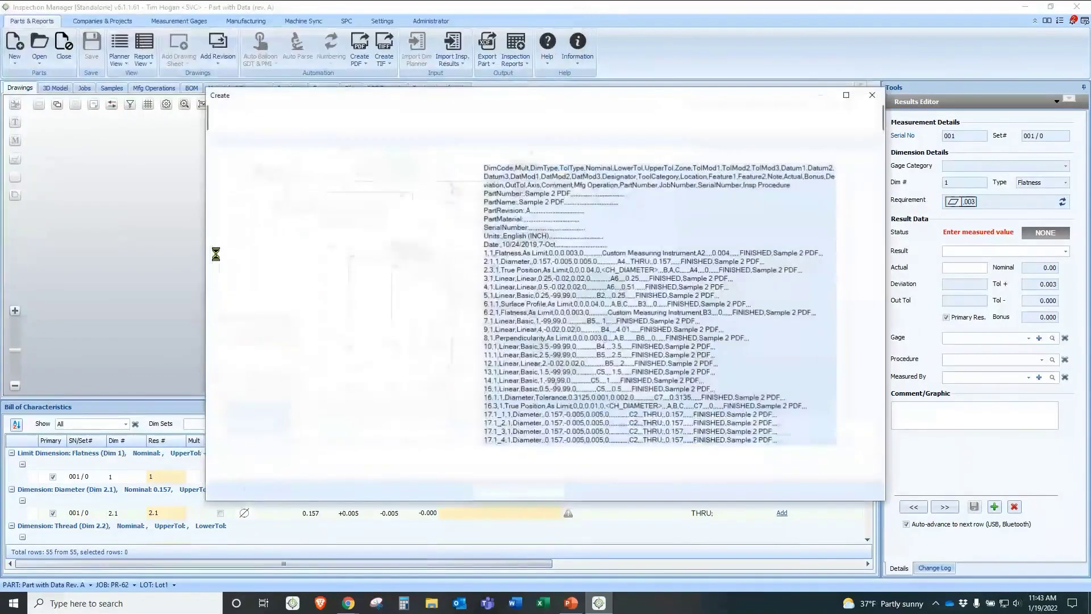
pyautogui.moveTo(538, 269); pyautogui.dragTo(725, 386)
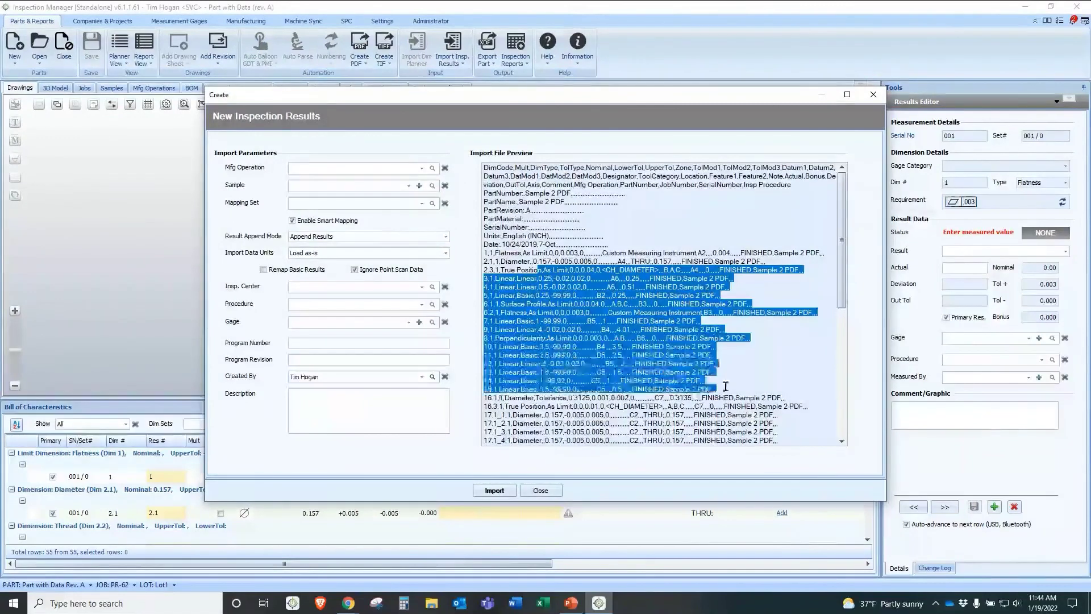
pyautogui.click(409, 187)
pyautogui.click(372, 199)
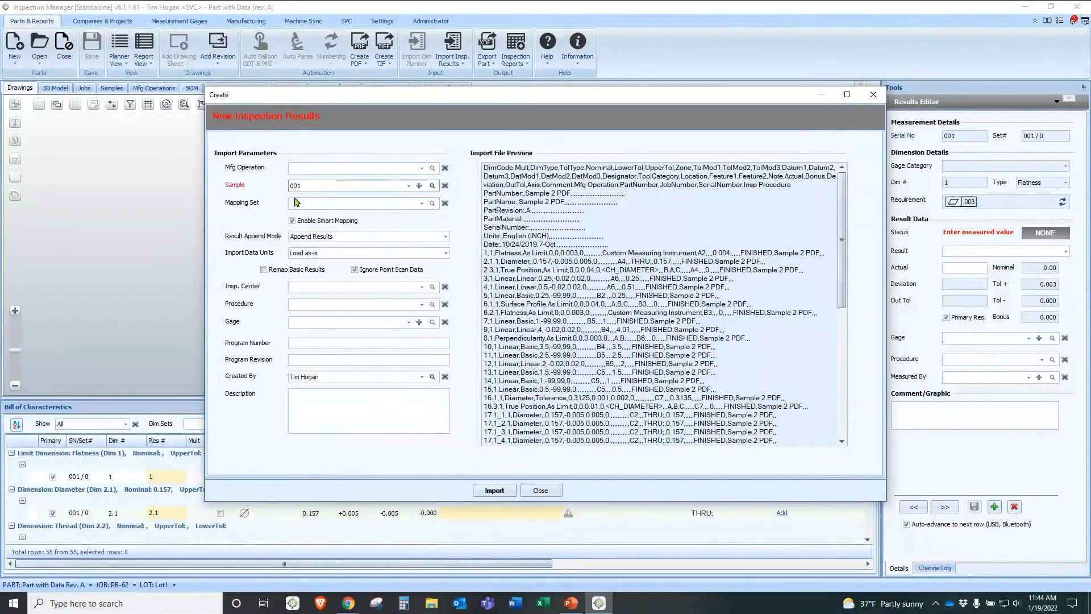
pyautogui.click(490, 492)
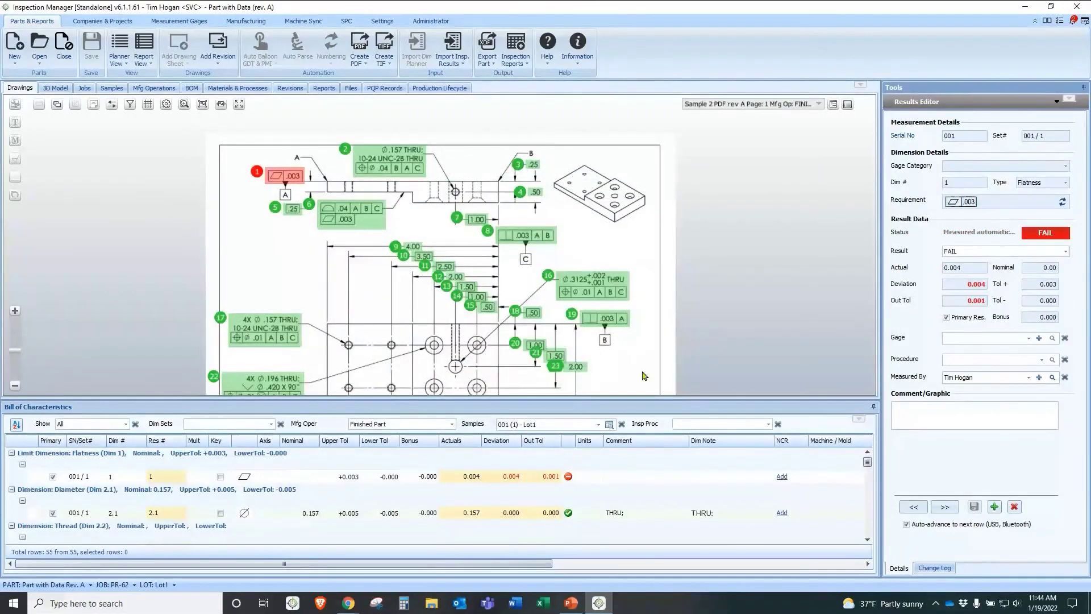
pyautogui.moveTo(405, 331); pyautogui.dragTo(425, 282)
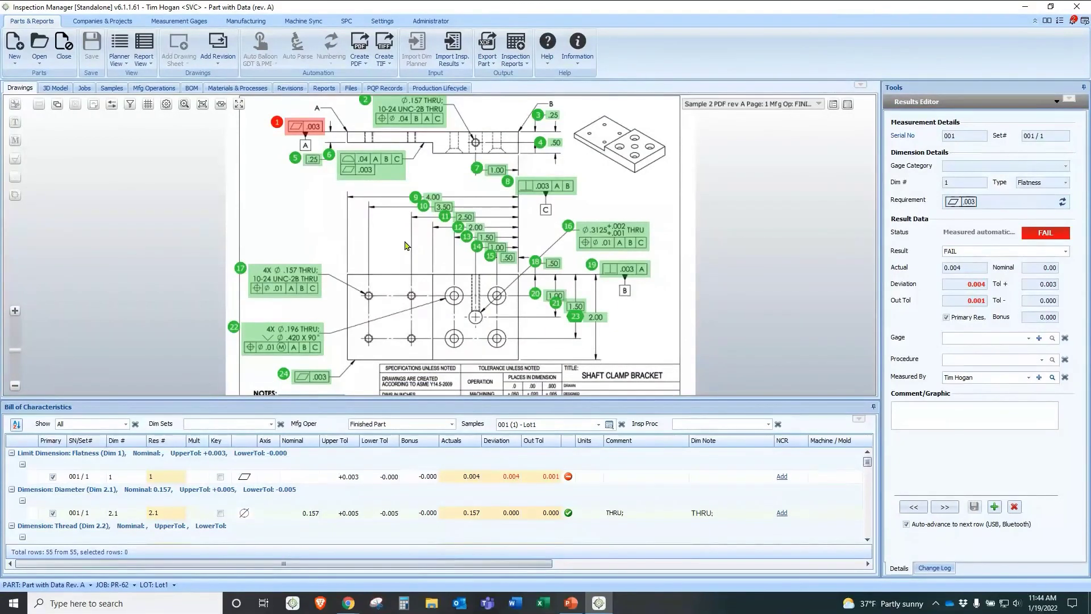
pyautogui.moveTo(401, 233); pyautogui.dragTo(390, 325)
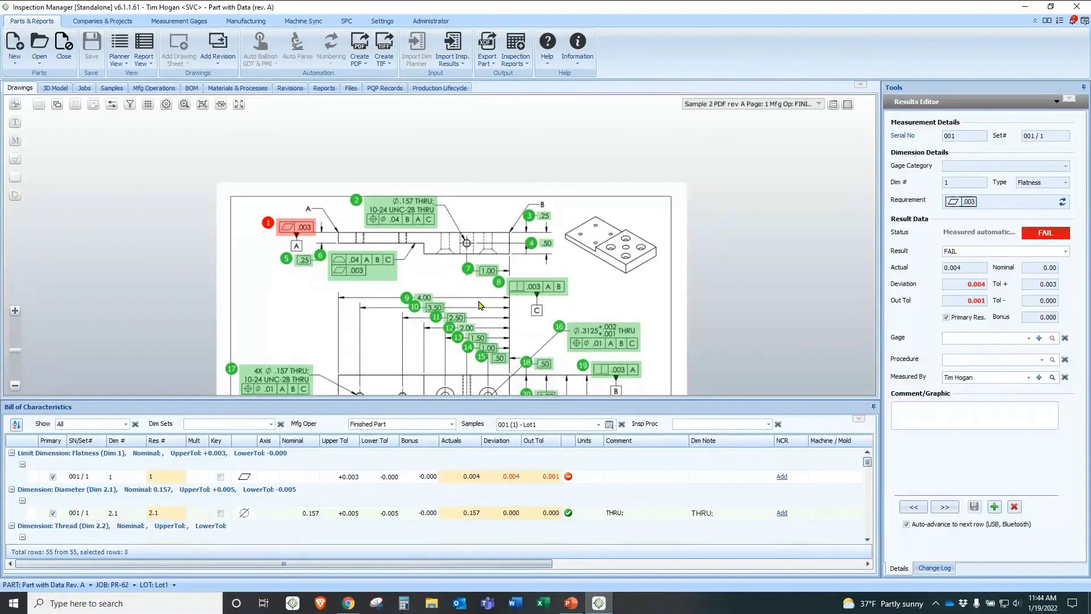
pyautogui.moveTo(479, 305); pyautogui.dragTo(487, 276)
pyautogui.scroll(2, 428, 252)
pyautogui.moveTo(427, 252)
pyautogui.mouseDown()
pyautogui.moveTo(405, 273)
pyautogui.moveTo(447, 211)
pyautogui.mouseUp()
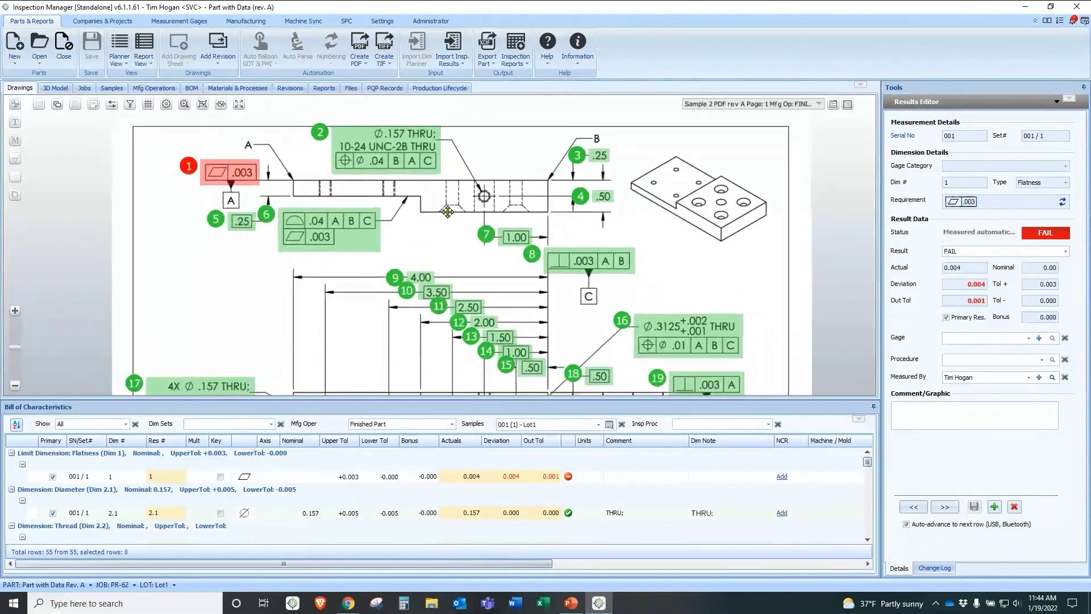
pyautogui.click(524, 68)
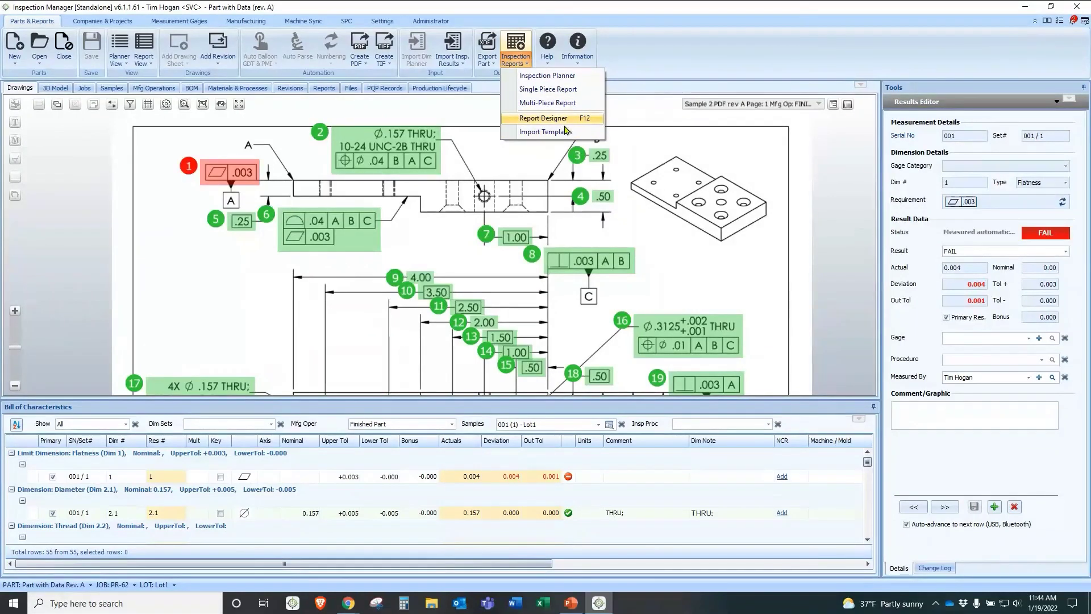
# Step: Create a Single Piece Report with the AS9102 Rev B template for sample 001
pyautogui.click(554, 98)
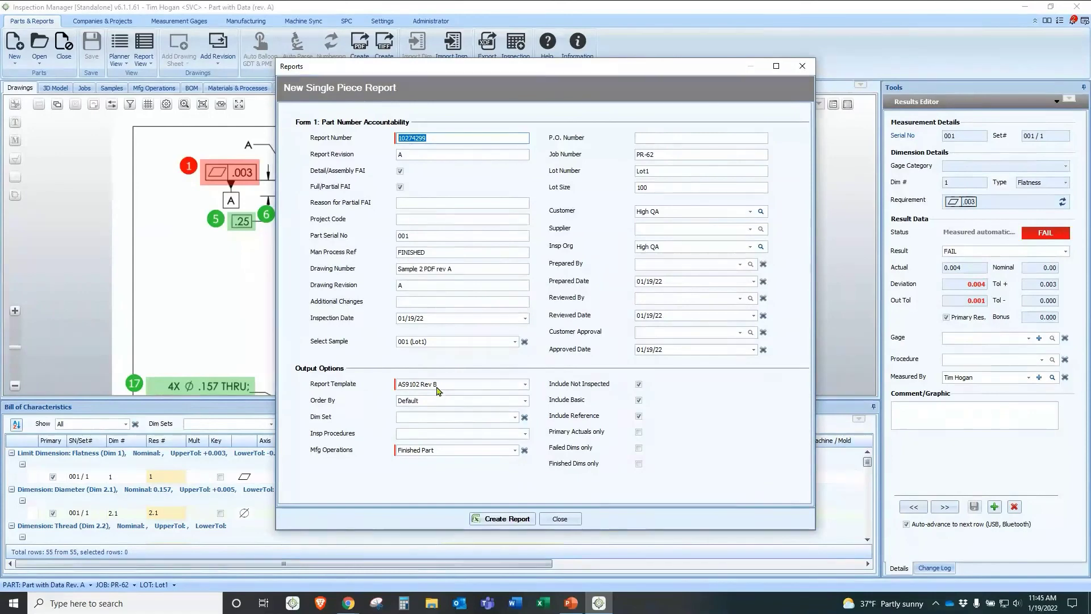
pyautogui.click(501, 520)
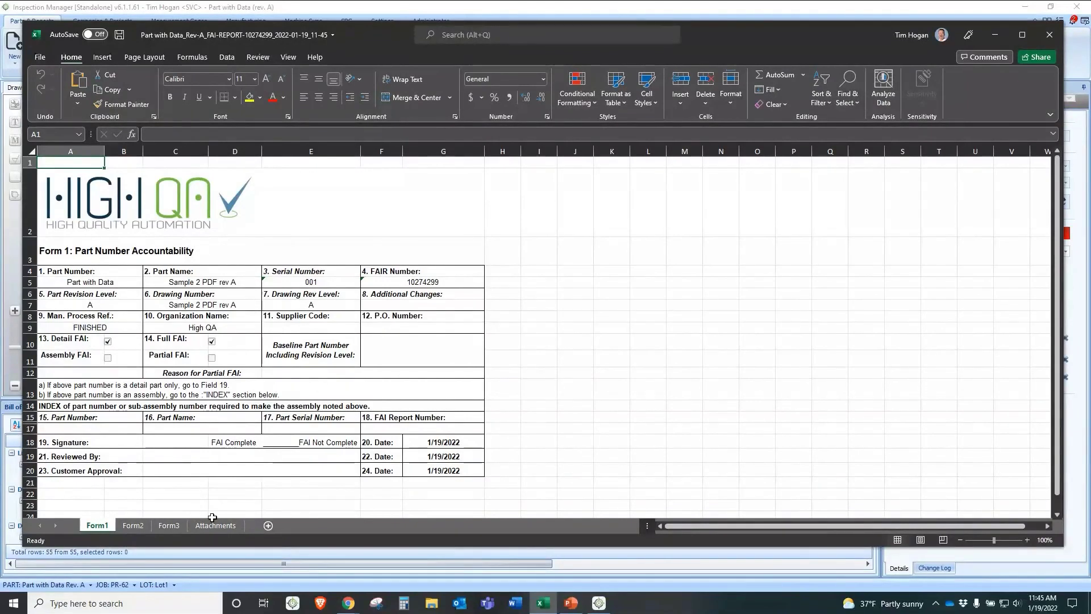
# Step: Check Form2's 6061-T6 ALUMINUM material, then review Form3's PASS results and the 0.157 value
pyautogui.click(133, 525)
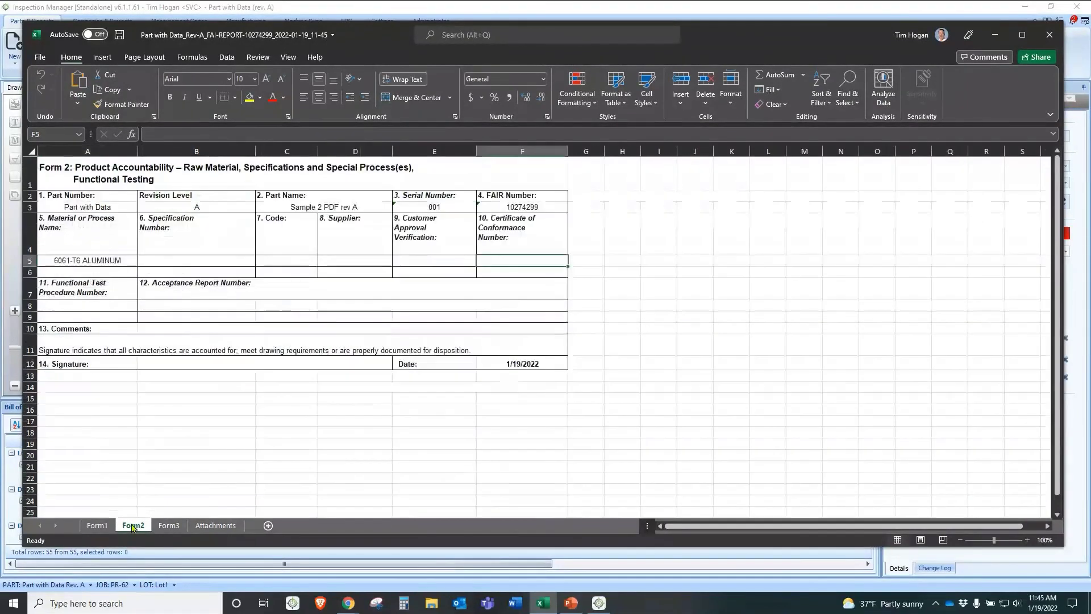
pyautogui.click(105, 261)
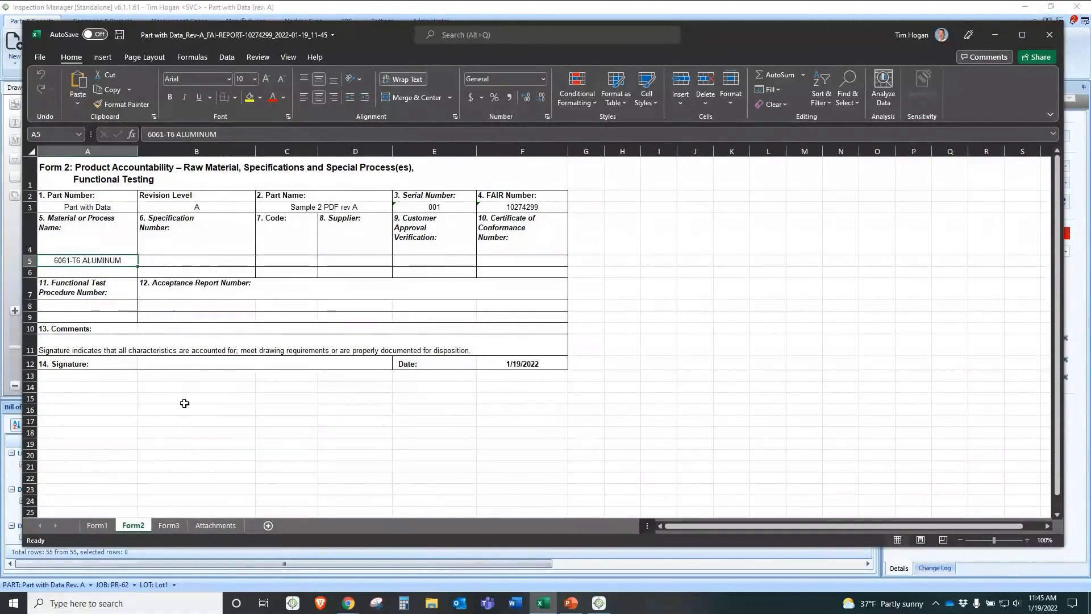
pyautogui.click(172, 528)
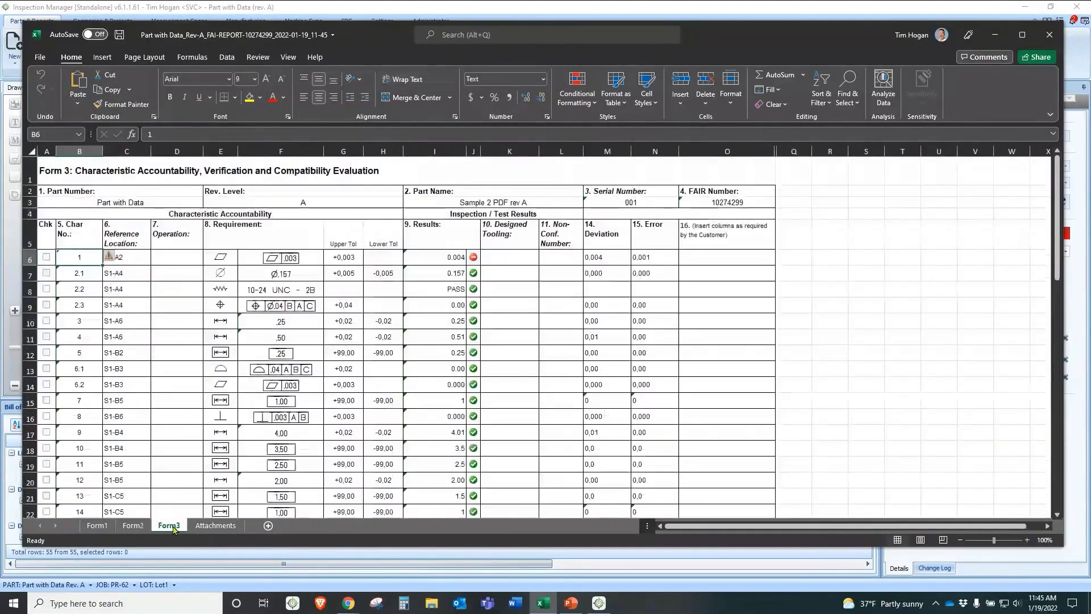
pyautogui.scroll(-6, 421, 251)
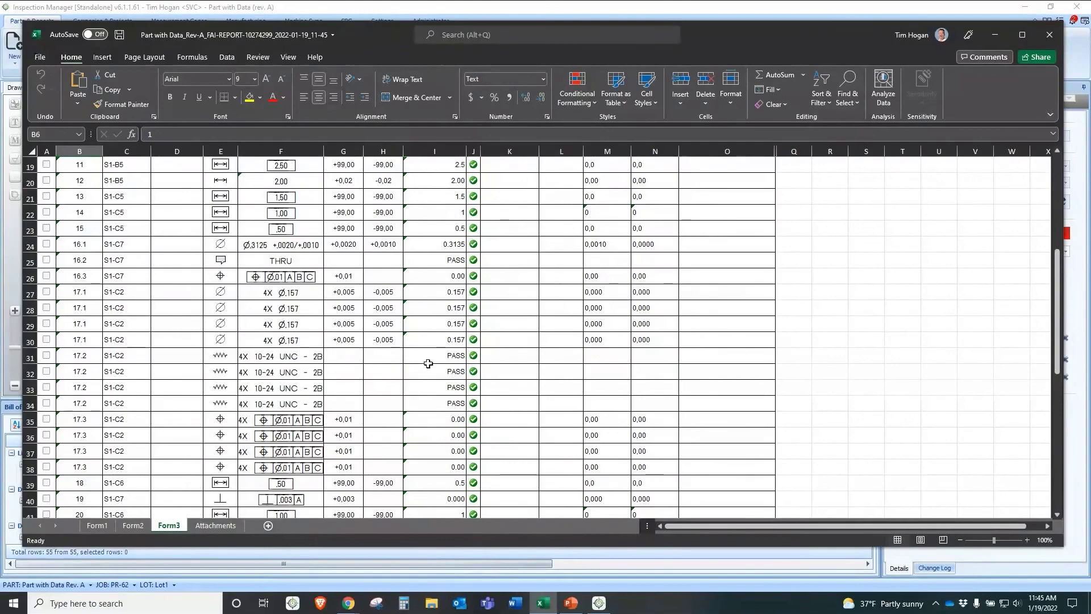
pyautogui.moveTo(428, 363); pyautogui.dragTo(432, 400)
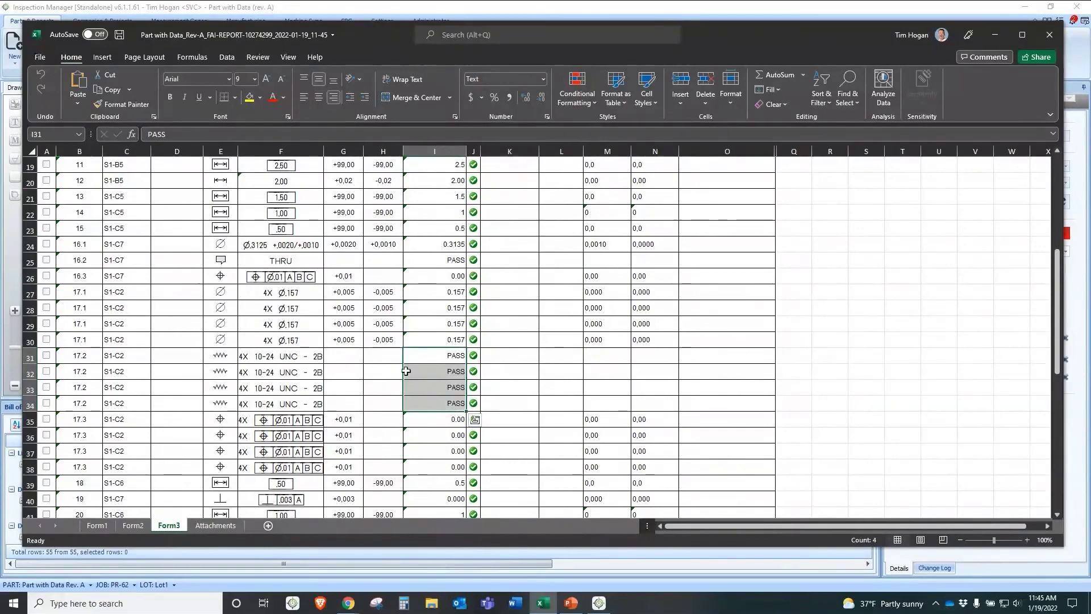
pyautogui.scroll(6, 418, 365)
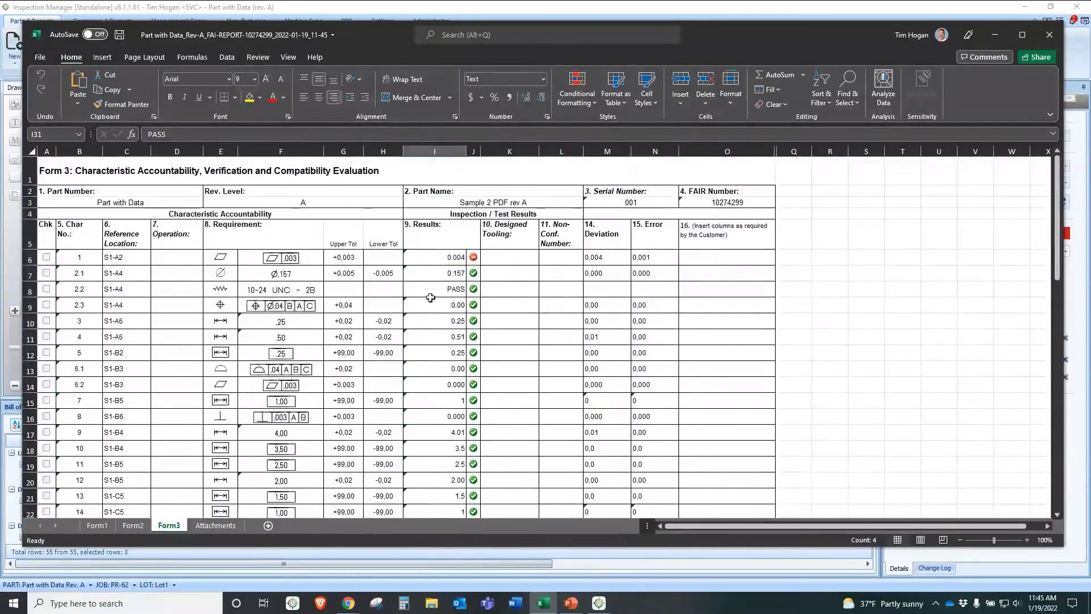
pyautogui.click(431, 296)
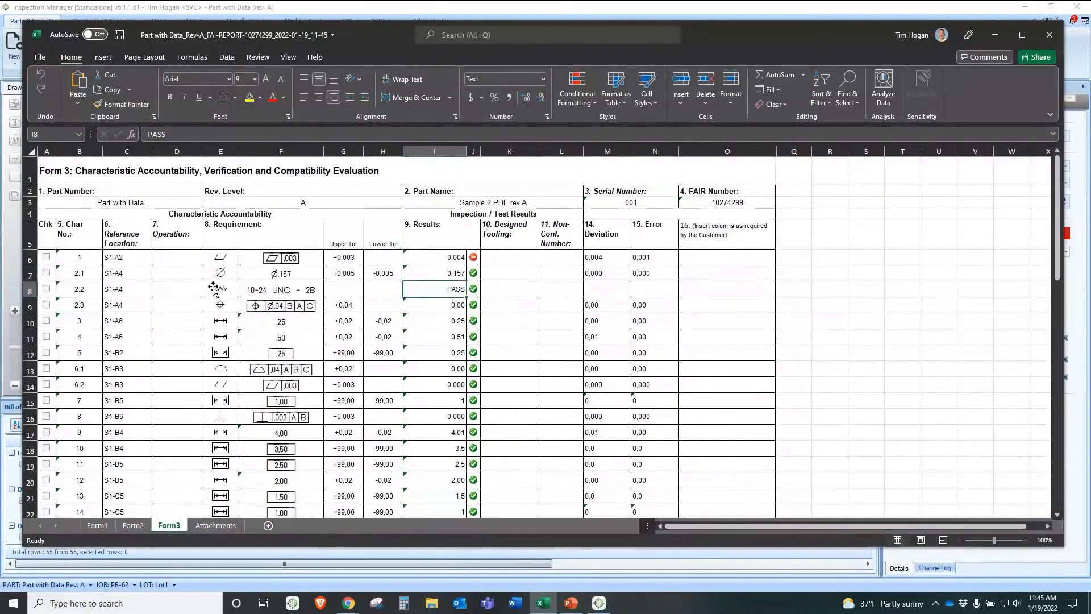
pyautogui.click(436, 270)
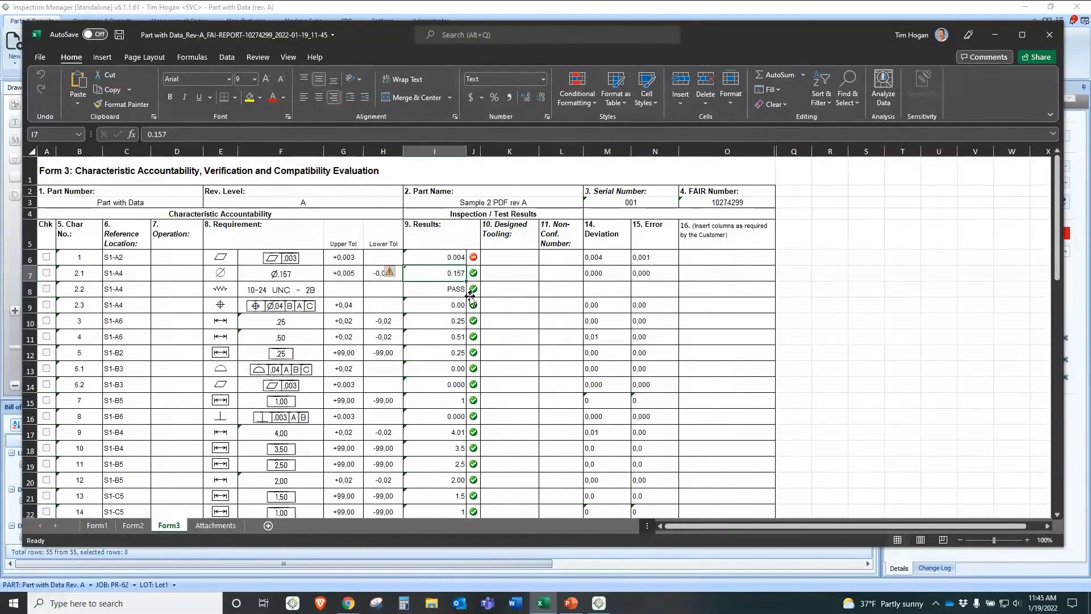